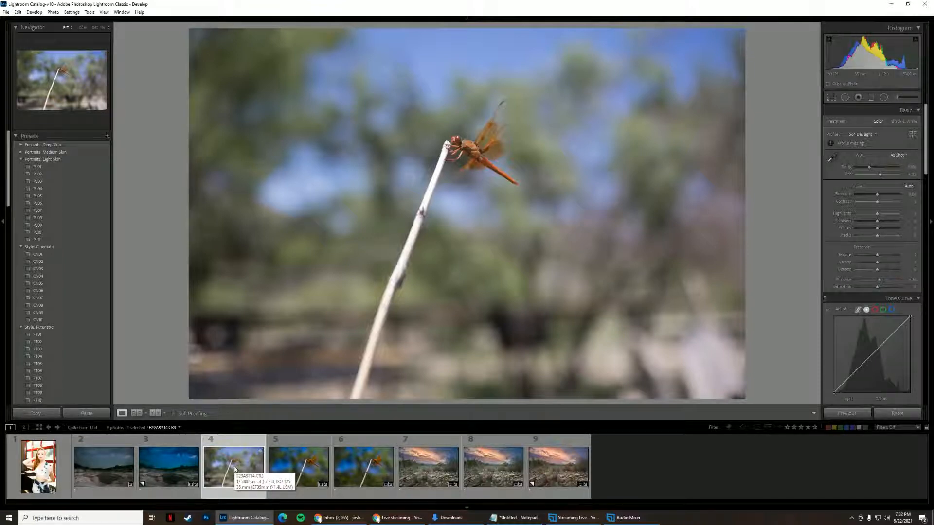
# - Browse the dragonfly photos to F29A9715.CR3 and inspect its crop against the full frame with the Crop tool
pyautogui.click(235, 470)
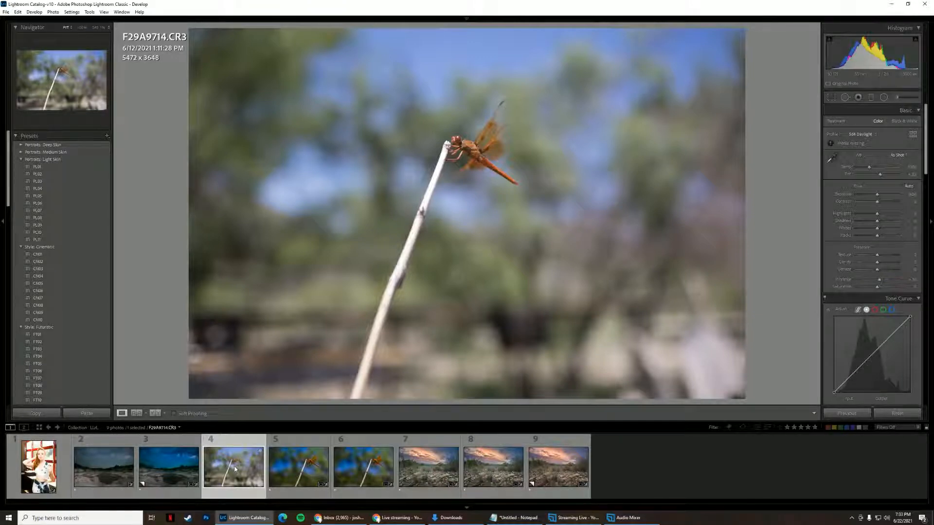
pyautogui.click(292, 467)
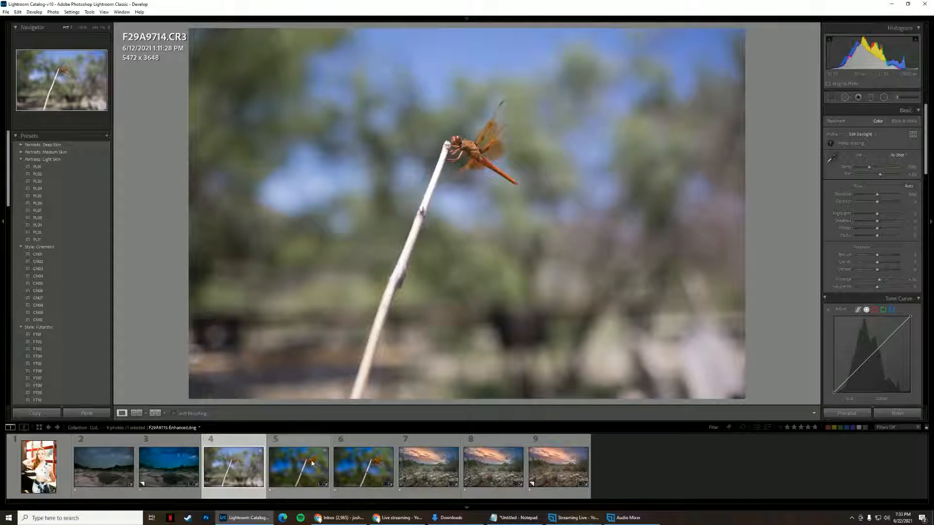
pyautogui.click(358, 464)
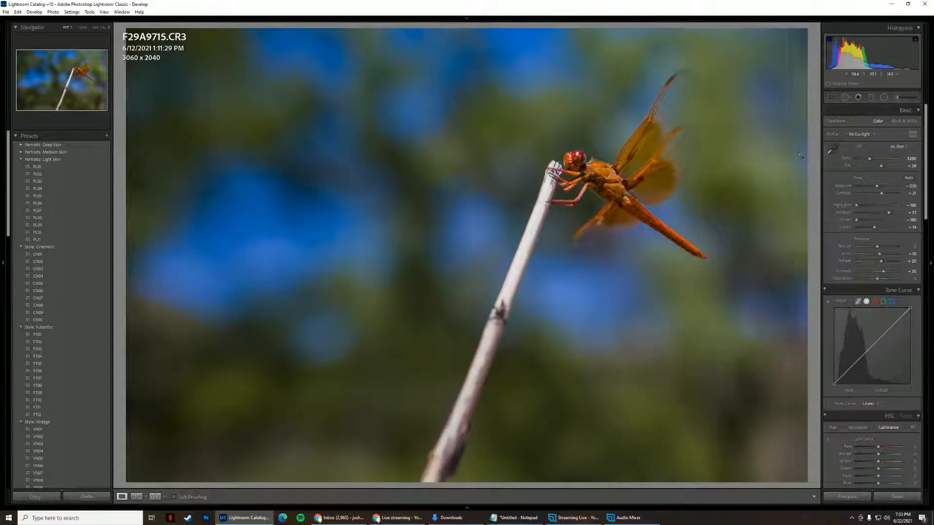
pyautogui.click(832, 97)
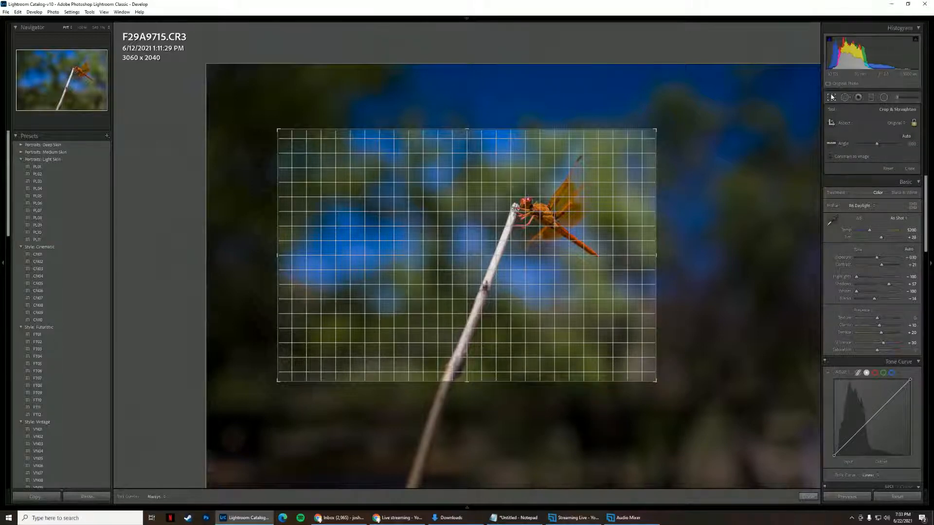
pyautogui.click(831, 97)
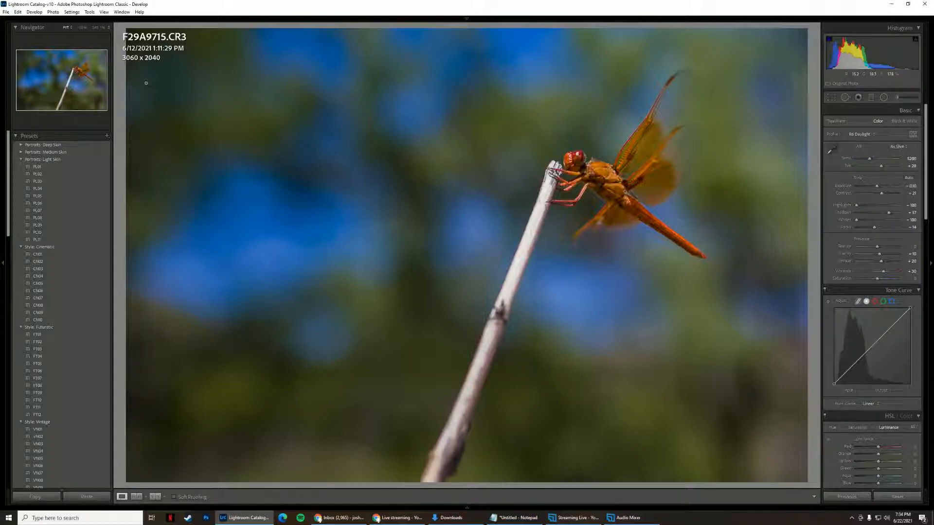
# - Preview the Super Resolution enhancement for the cropped dragonfly photo F29A9715.CR3
pyautogui.moveTo(431, 504)
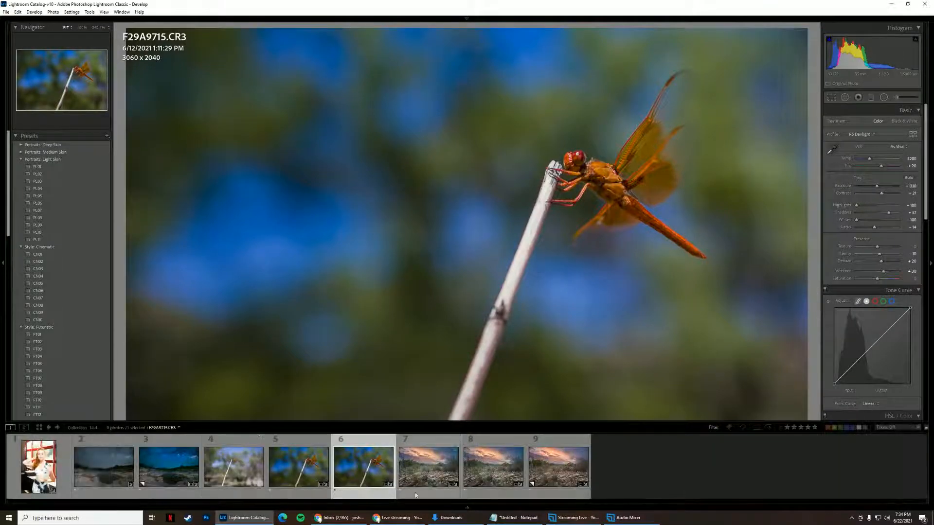
pyautogui.rightClick(367, 472)
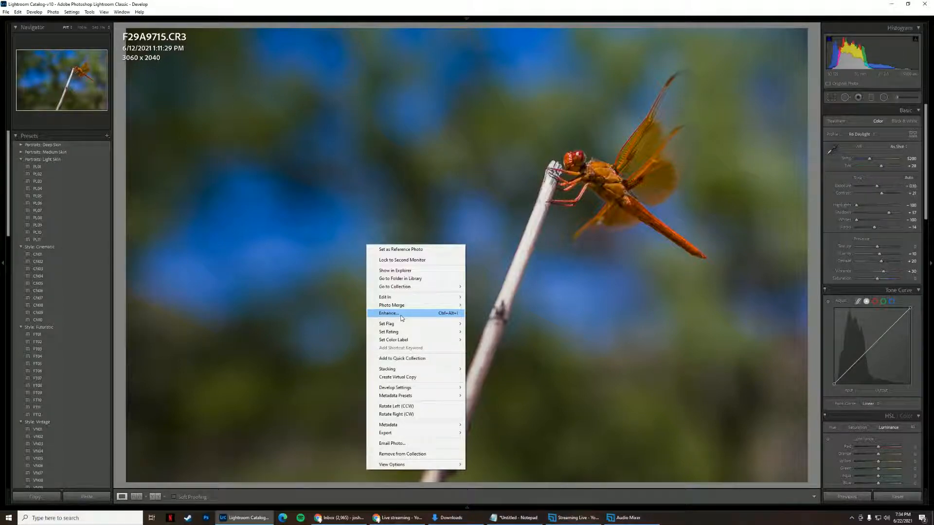
pyautogui.click(401, 313)
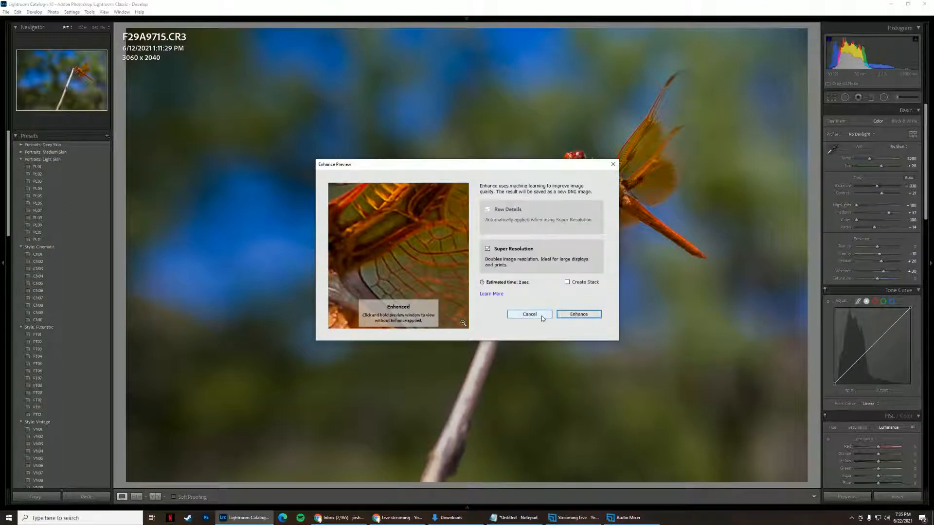
pyautogui.click(567, 317)
# - Open F29A9715-Enhanced.dng and inspect the detail in the dragonfly's head, body and wings at 100% magnification
pyautogui.moveTo(418, 507)
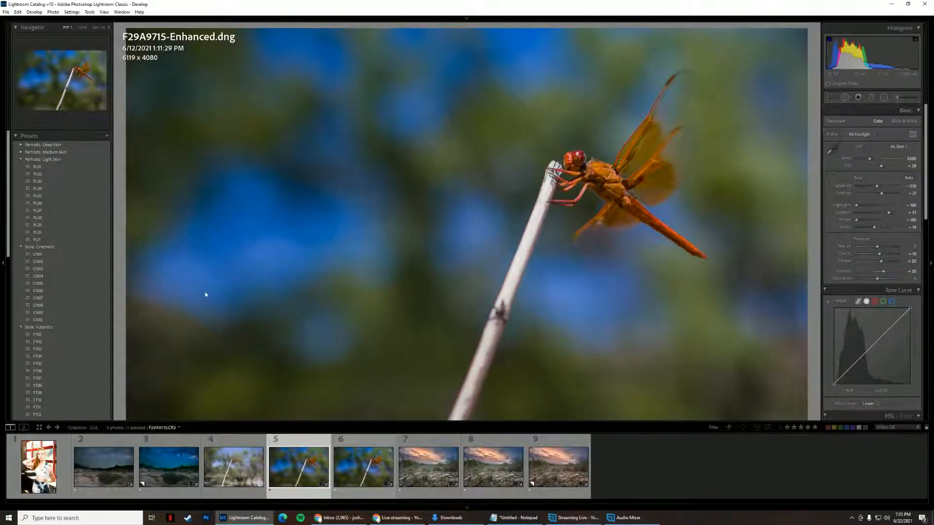
pyautogui.press('F6')
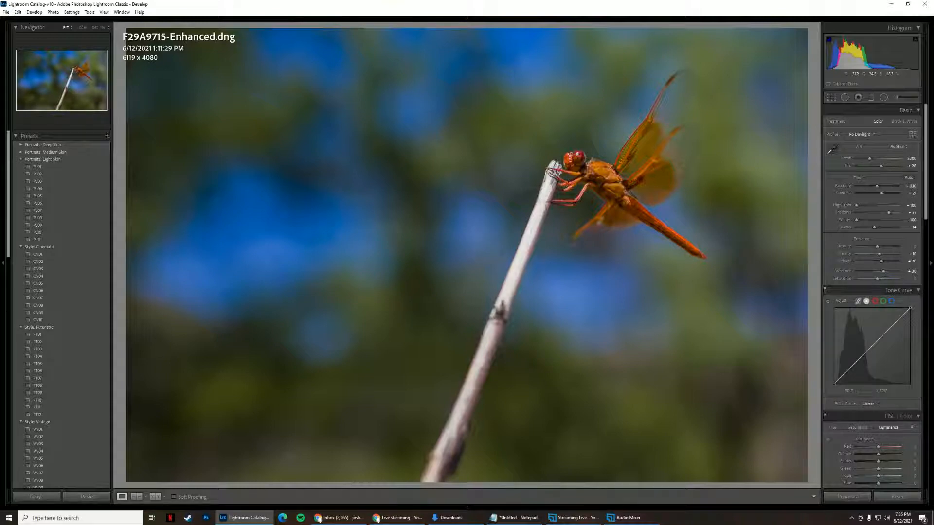
pyautogui.click(584, 155)
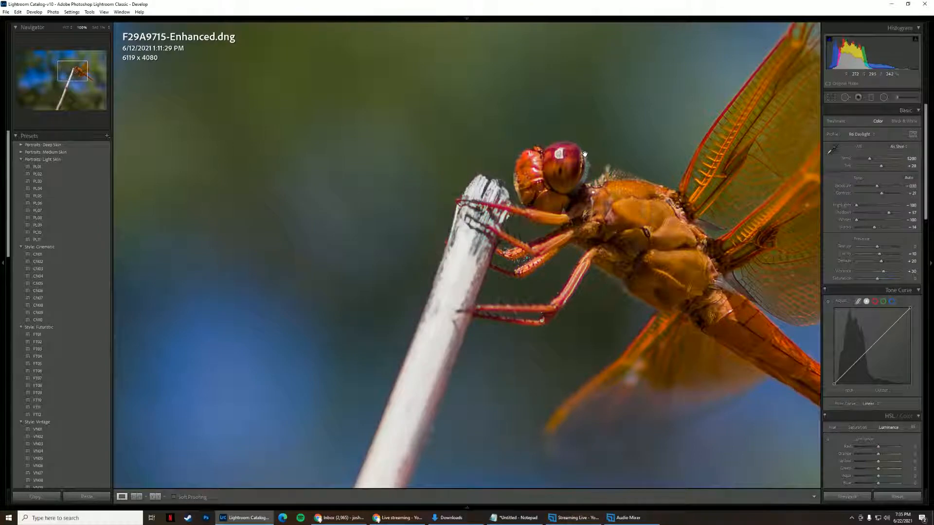
pyautogui.moveTo(746, 161); pyautogui.dragTo(599, 151)
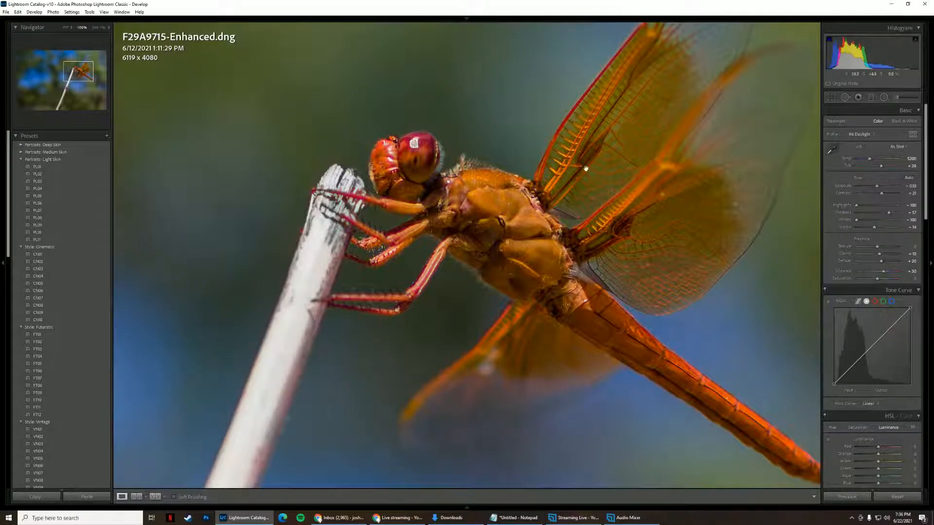
pyautogui.click(570, 230)
# - Open the original F29A9715.CR3 and inspect the dragonfly at 100% magnification for comparison
pyautogui.moveTo(365, 506)
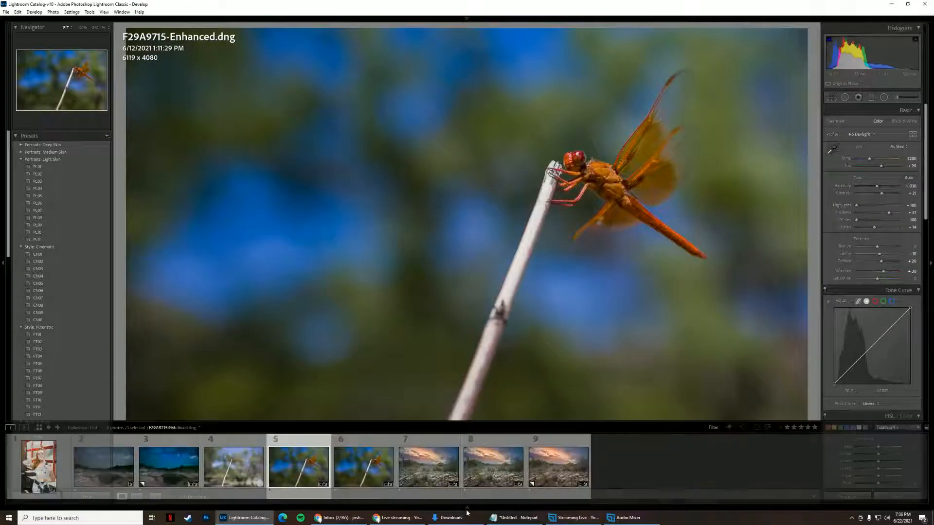
pyautogui.click(365, 478)
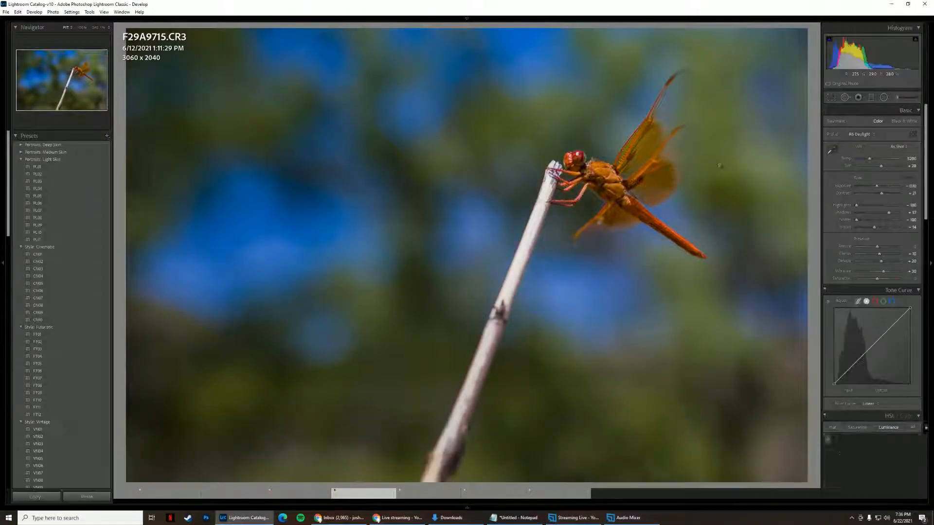
pyautogui.click(645, 166)
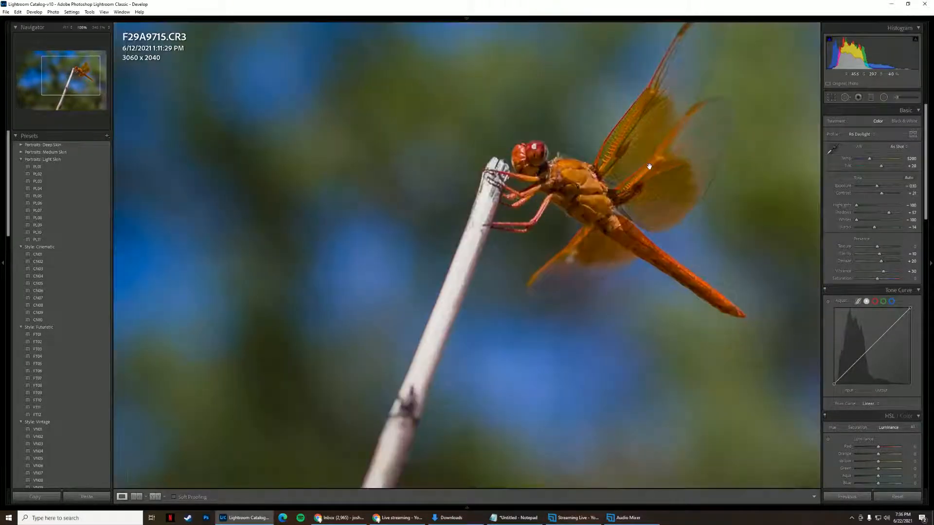
pyautogui.moveTo(645, 166); pyautogui.dragTo(582, 214)
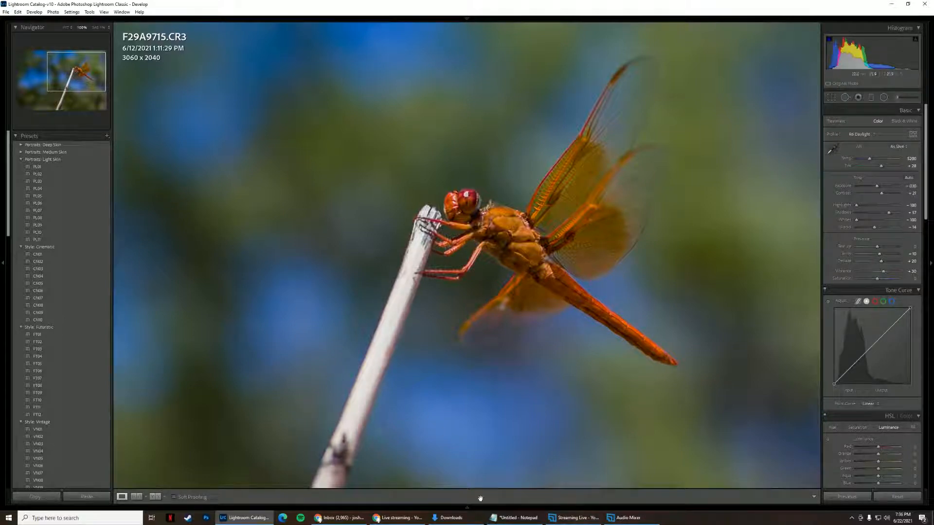
# - Go back to F29A9715-Enhanced.dng, compare its wing and body detail at 100%, and return to the full photo
pyautogui.moveTo(468, 510)
pyautogui.click(304, 470)
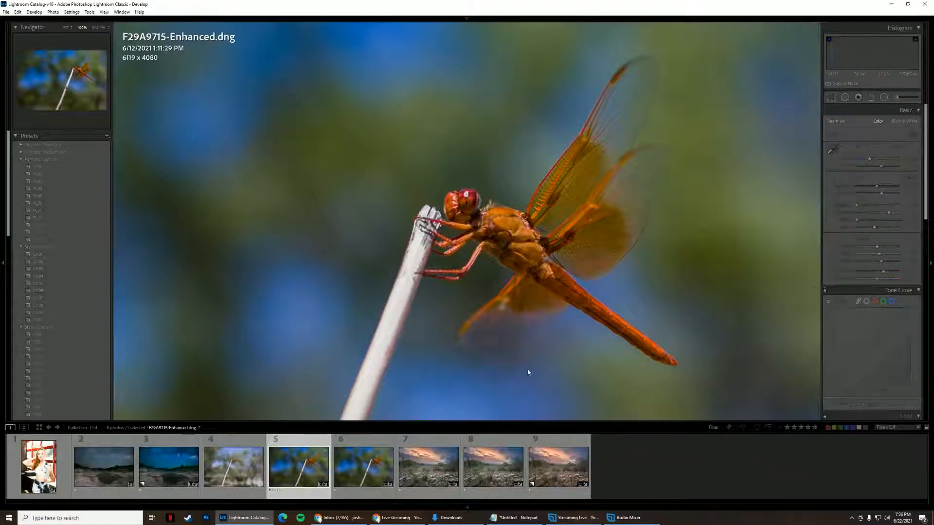
pyautogui.click(529, 373)
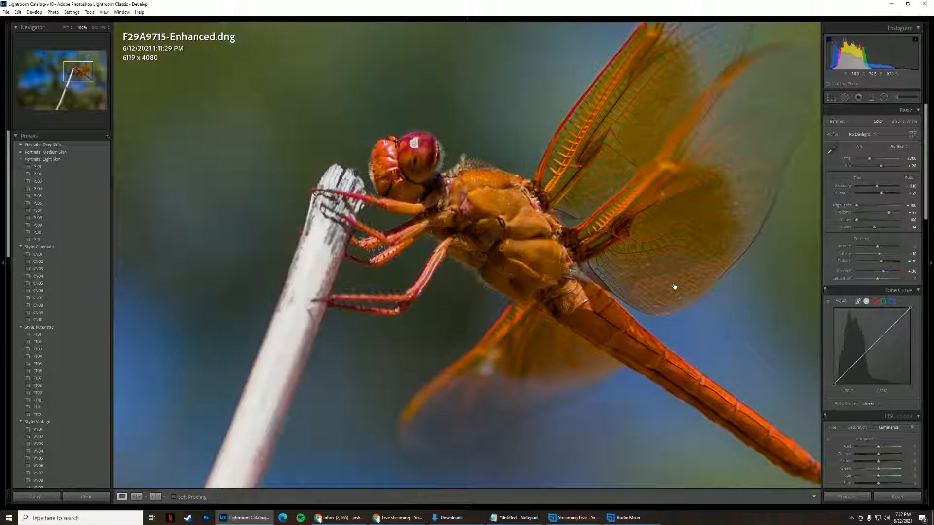
pyautogui.click(660, 258)
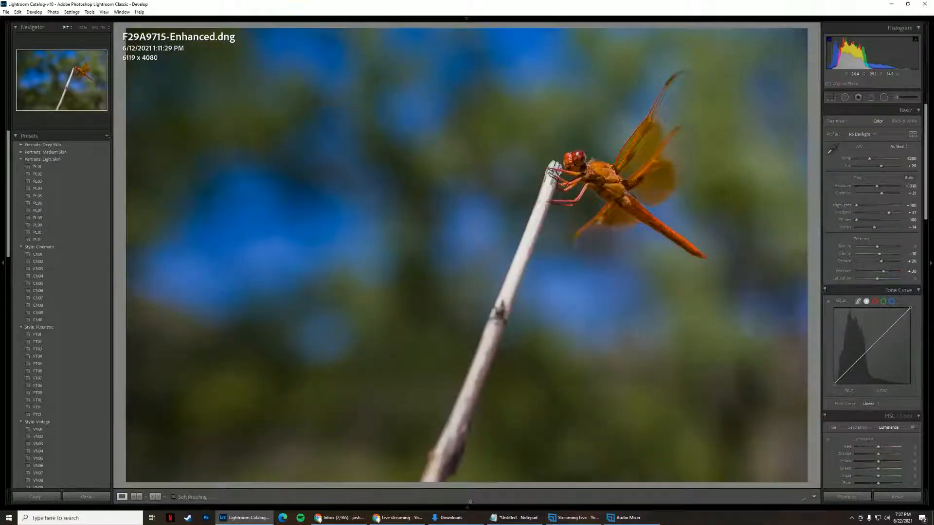
# - Open the sunset landscape F29A0037-HDR.dng and look at its Photo Merge options
pyautogui.moveTo(471, 511)
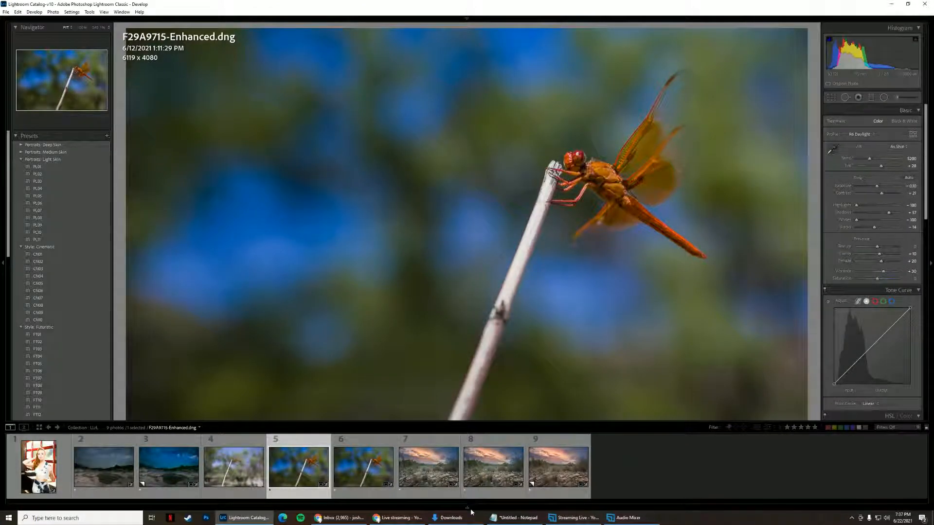
pyautogui.click(486, 464)
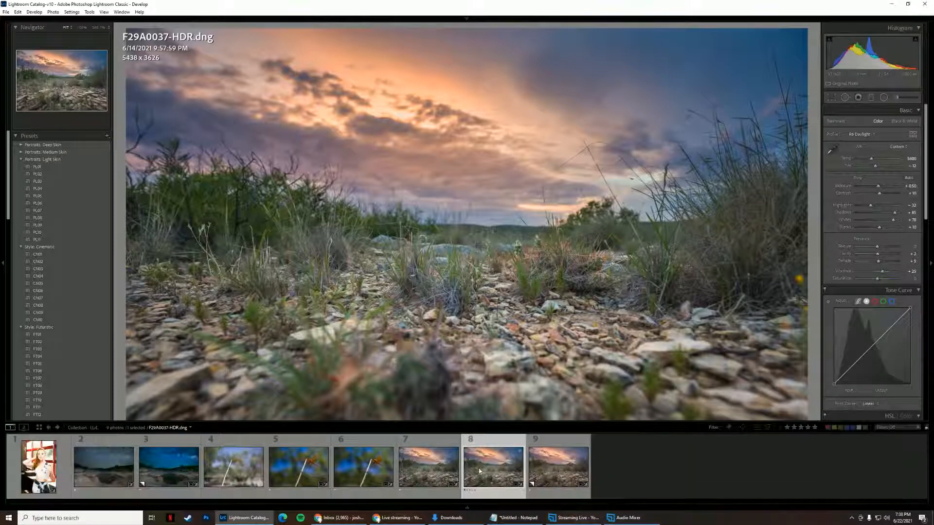
pyautogui.rightClick(478, 485)
pyautogui.moveTo(521, 307)
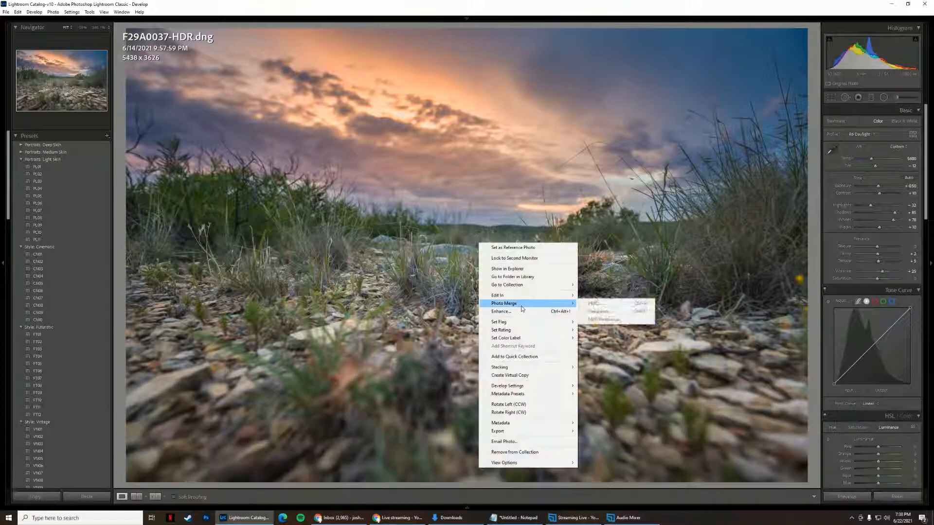
pyautogui.click(588, 7)
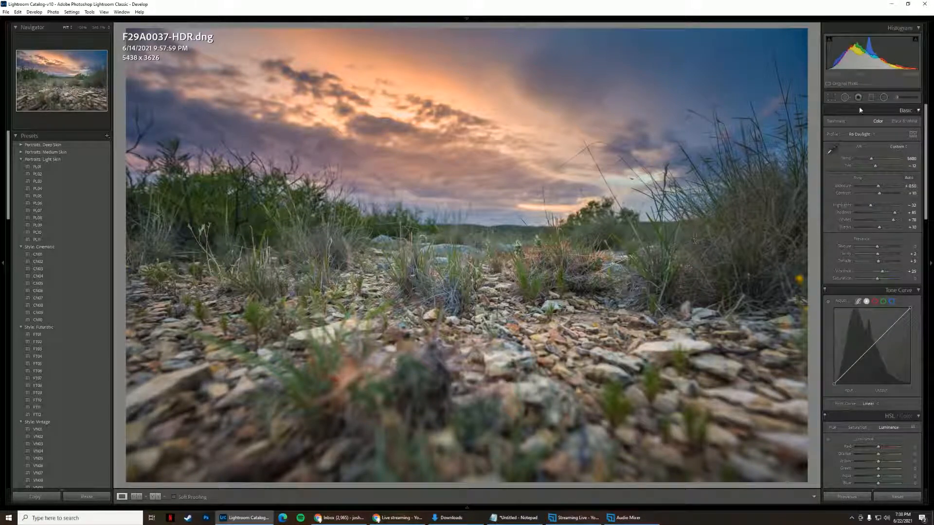
# - Try a luminance range starting at 0 on the landscape's graduated filter, then restore the range to 35/100
pyautogui.click(870, 98)
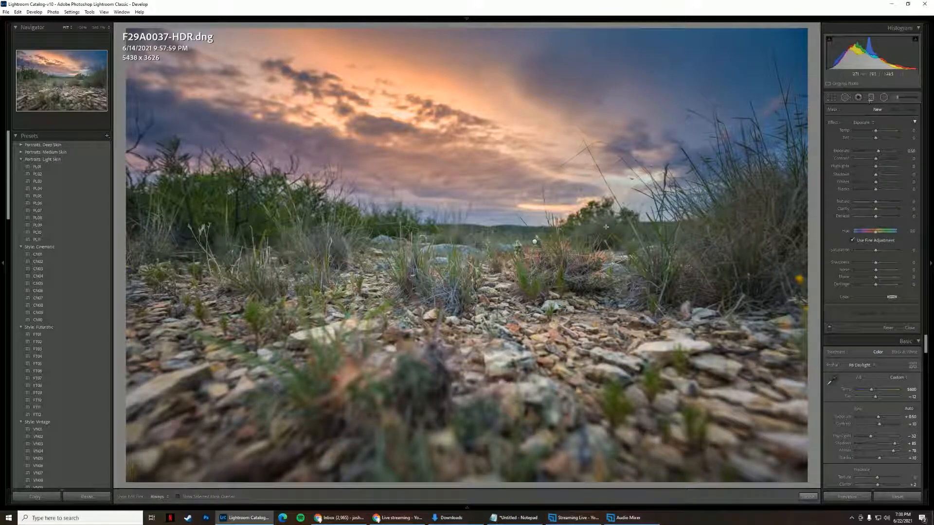
pyautogui.click(534, 240)
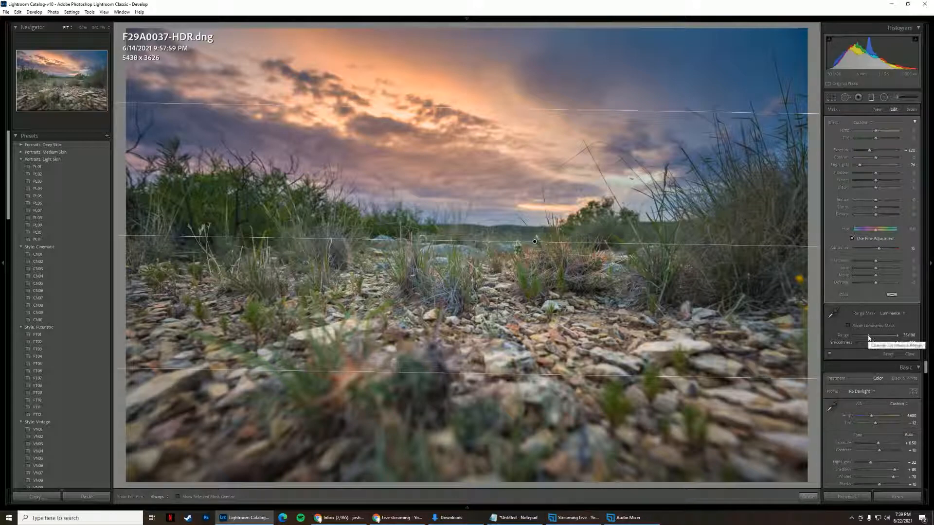
pyautogui.moveTo(870, 337); pyautogui.dragTo(838, 336)
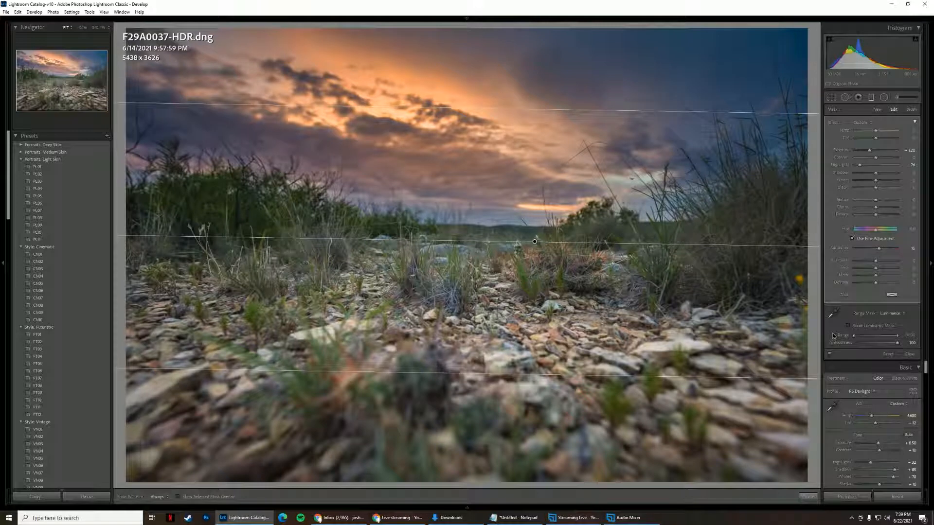
pyautogui.moveTo(854, 336); pyautogui.dragTo(868, 337)
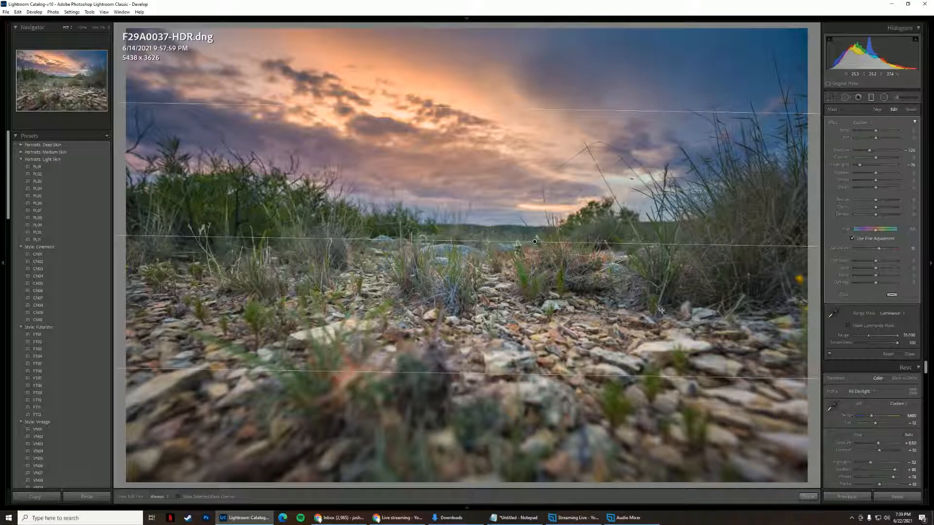
pyautogui.click(871, 97)
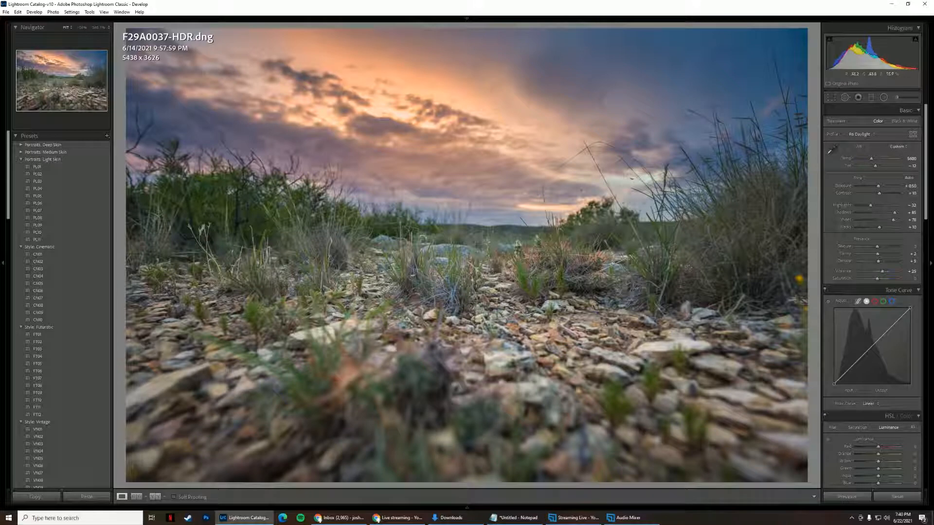
# - Examine the settings and luminance range mask of the inverted radial filter over the landscape's foreground
pyautogui.hotkey('shift', 'm')
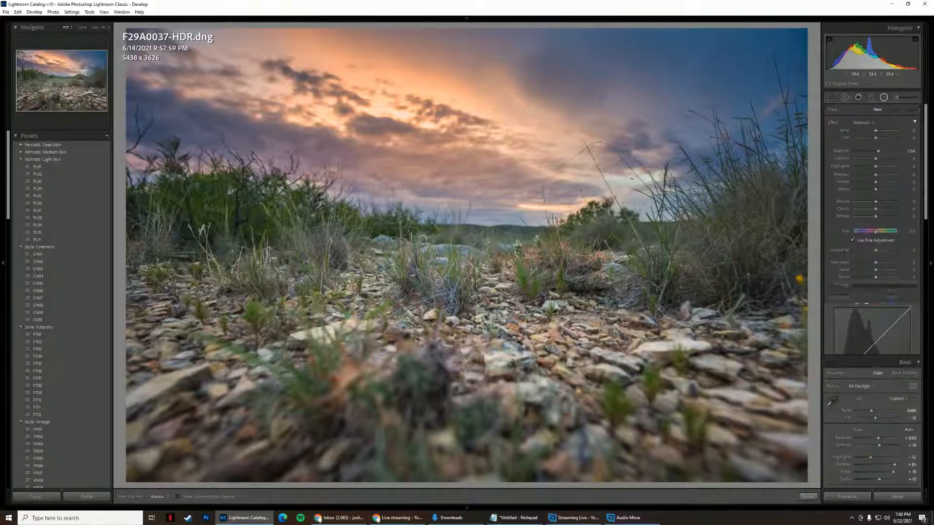
pyautogui.click(474, 263)
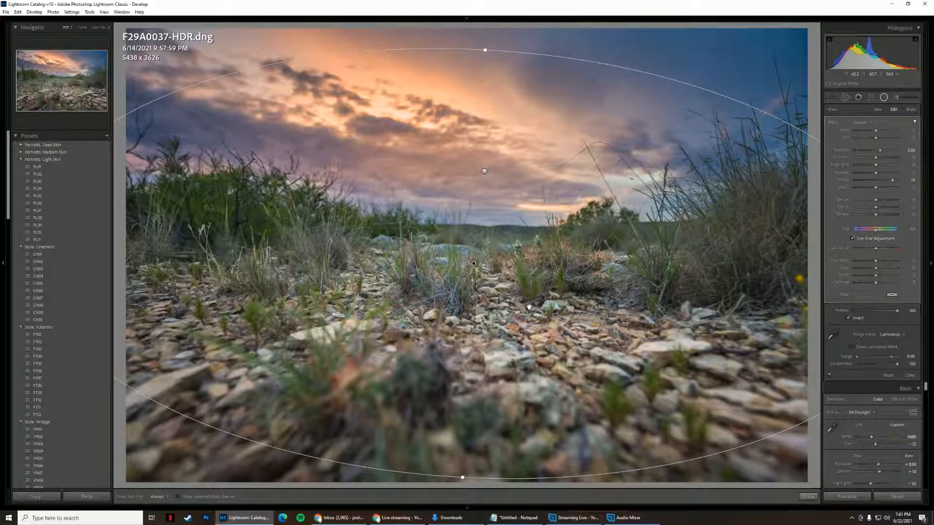
pyautogui.click(886, 102)
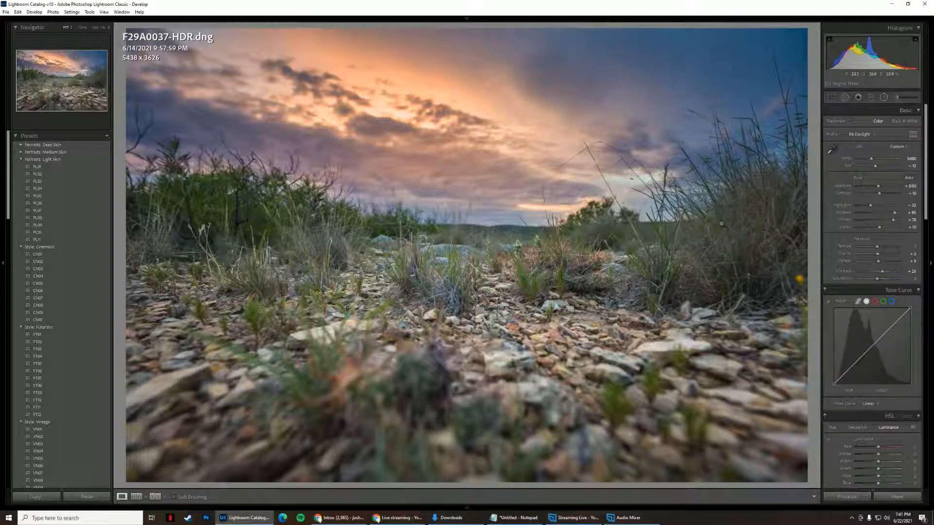
# - Compare the landscape's before and after versions side by side in a wider view and examine the radial filter on the edited version
pyautogui.press('y')
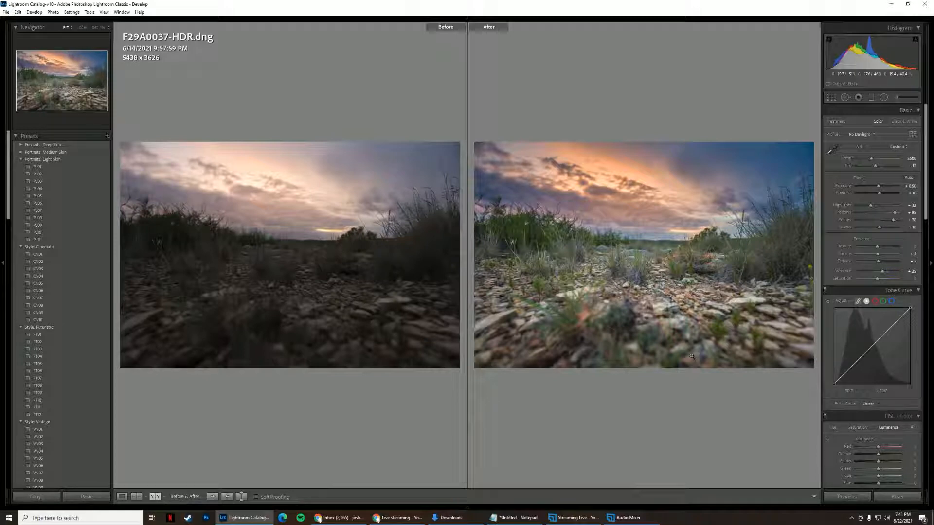
pyautogui.click(3, 263)
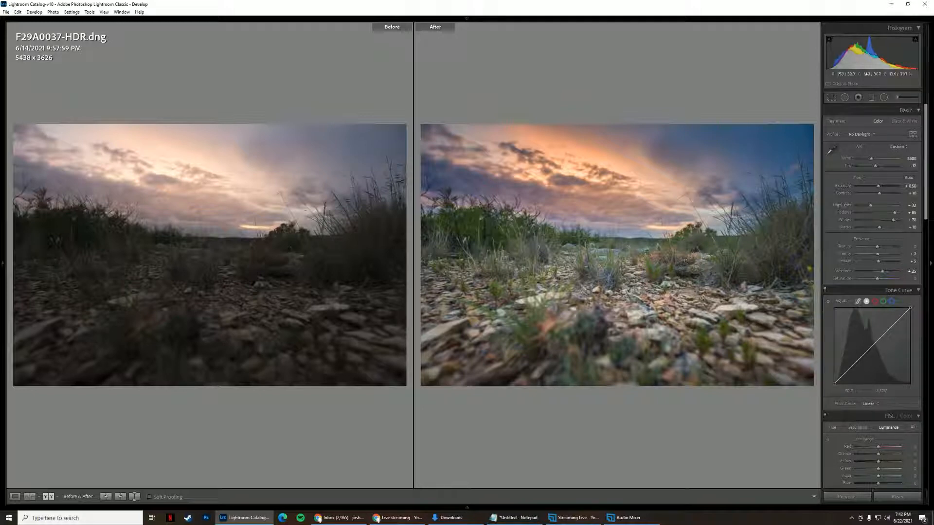
pyautogui.hotkey('shift', 'm')
pyautogui.click(621, 259)
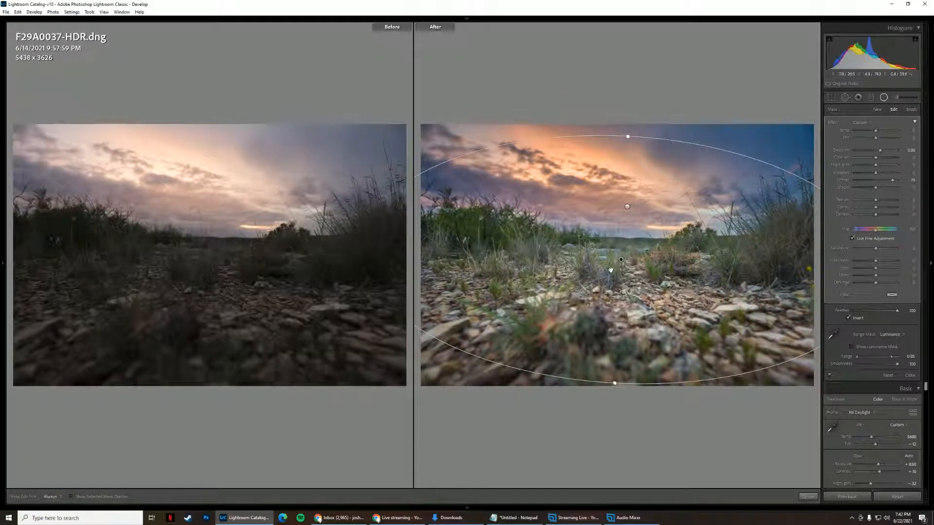
pyautogui.click(884, 97)
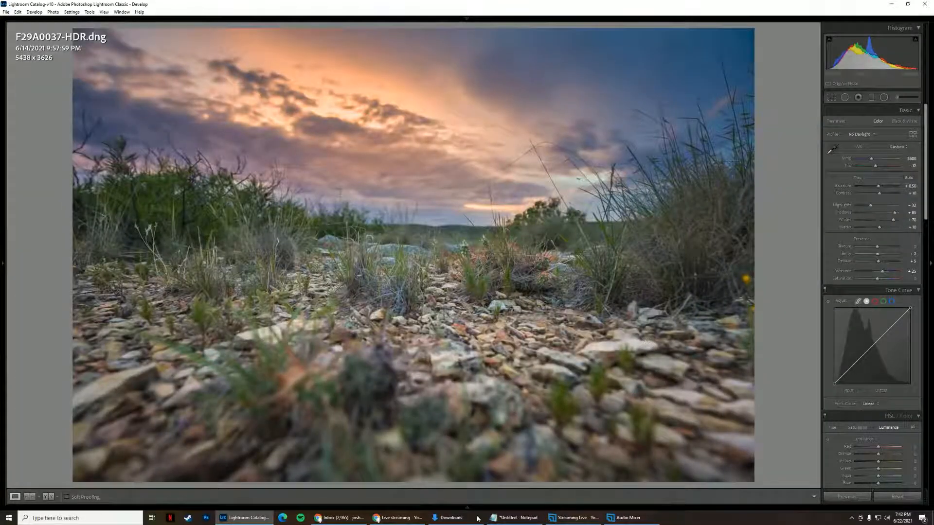
# - Examine the cactus, grasses and shrubs of F29A0037-HDR.dng up close, ending with the whole image in view
pyautogui.moveTo(467, 510)
pyautogui.click(620, 293)
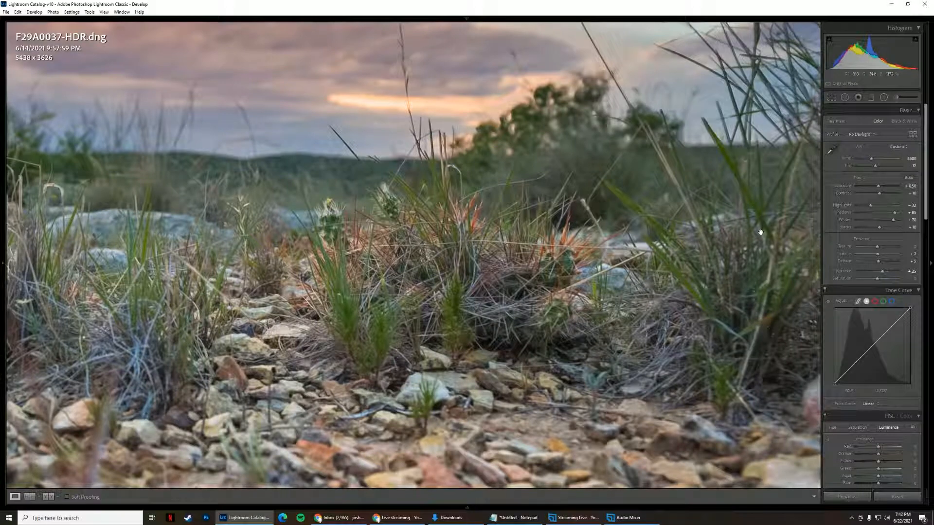
pyautogui.moveTo(140, 264); pyautogui.dragTo(597, 299)
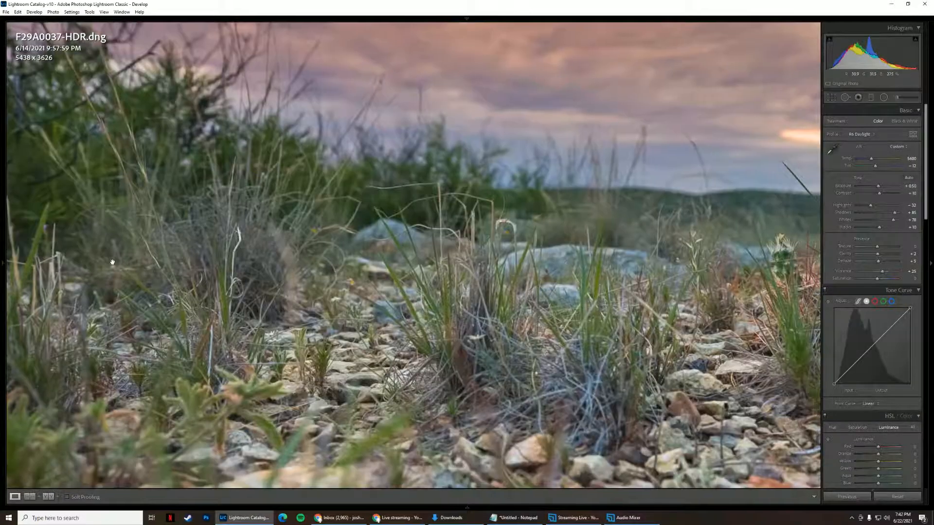
pyautogui.moveTo(114, 263); pyautogui.dragTo(521, 331)
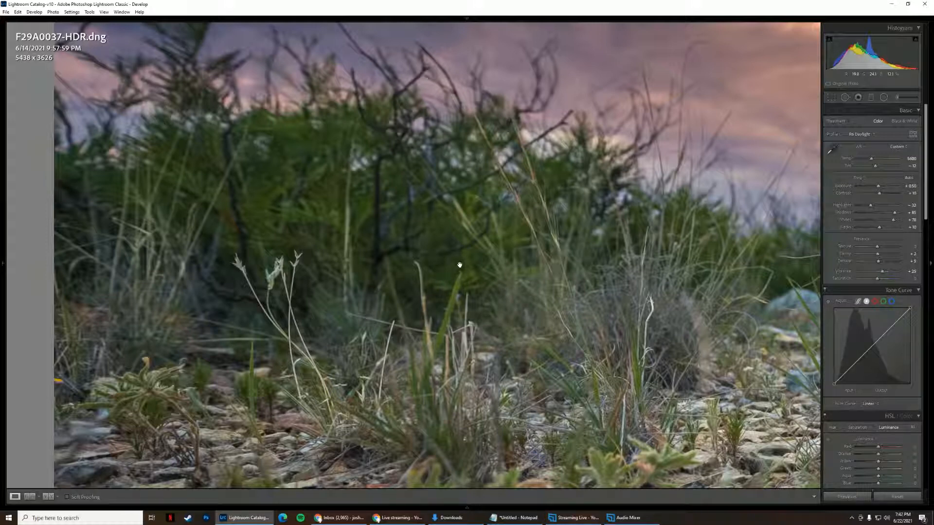
pyautogui.click(280, 250)
# - Open the enhanced copy F29A0037-HDR-Enhanced.dng and view its shrubs up close at a magnification below 100%
pyautogui.click(469, 509)
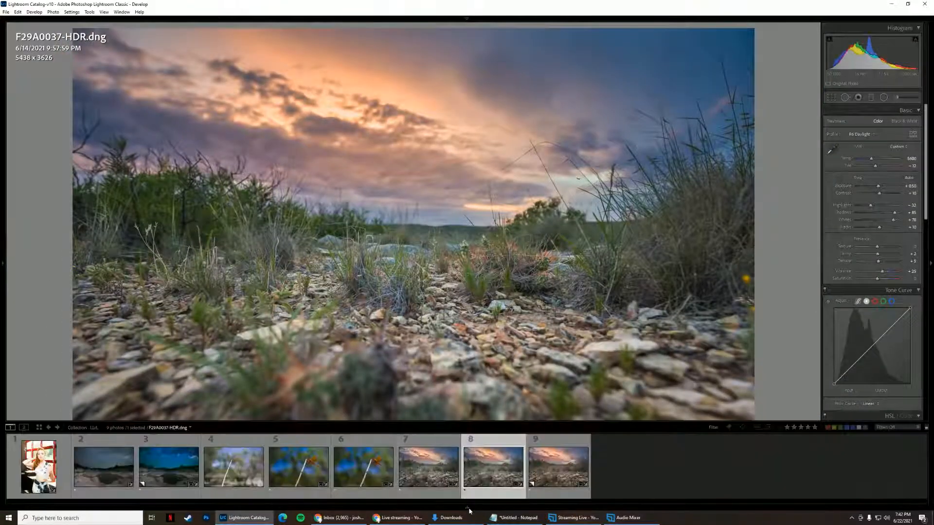
pyautogui.click(436, 466)
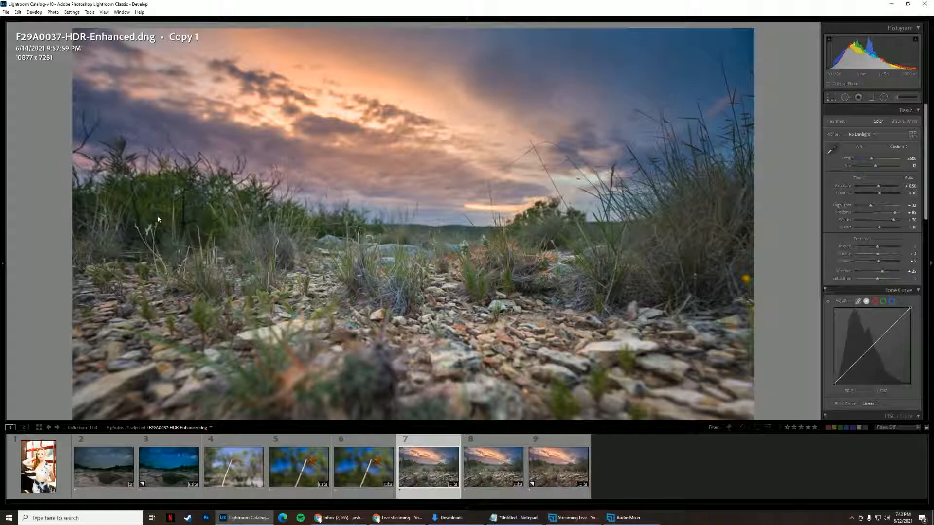
pyautogui.press('F6')
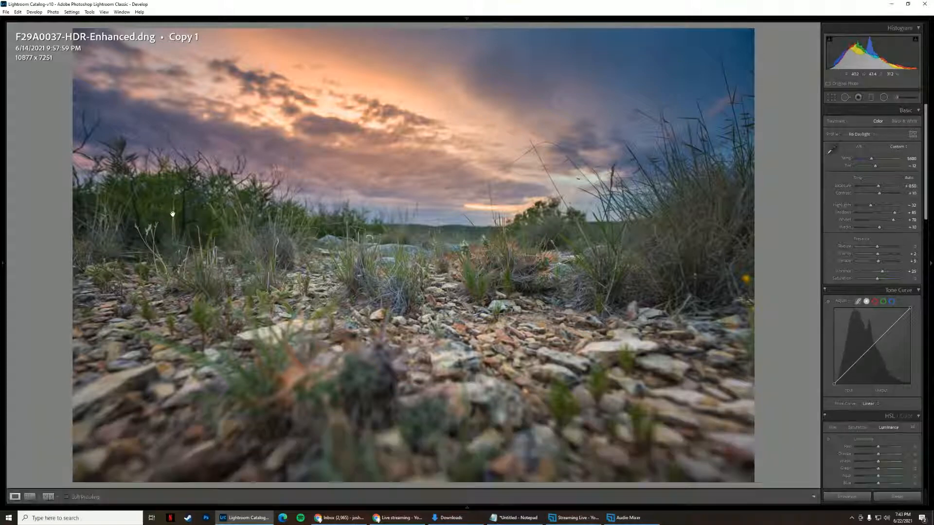
pyautogui.click(203, 220)
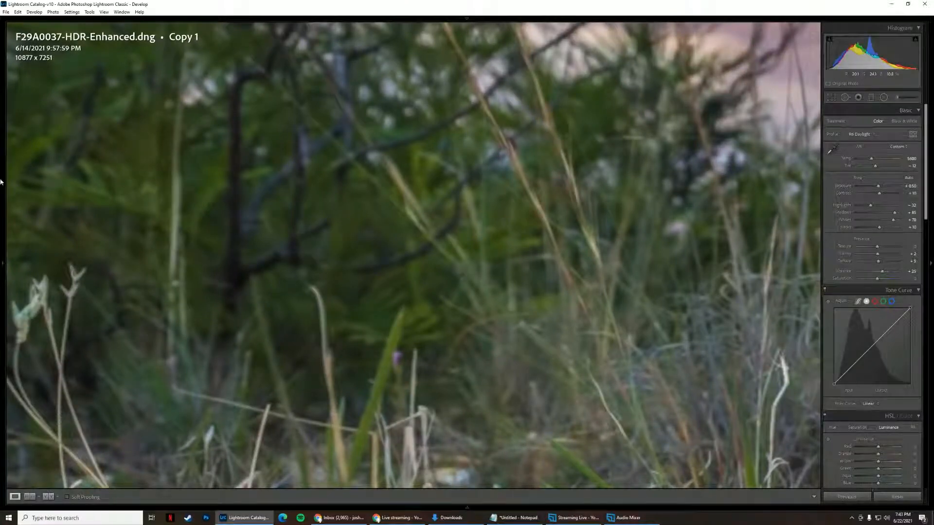
pyautogui.moveTo(1, 182)
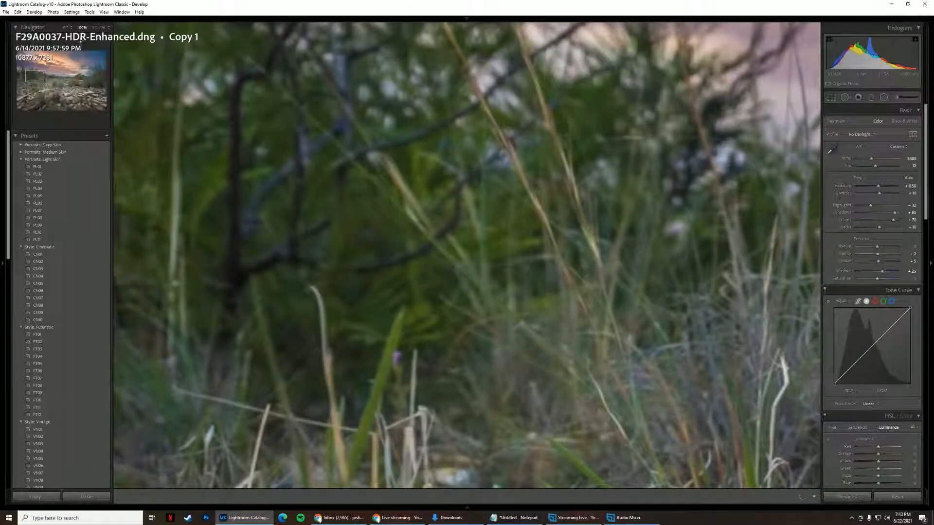
pyautogui.click(110, 28)
pyautogui.click(91, 80)
pyautogui.moveTo(374, 252); pyautogui.dragTo(529, 269)
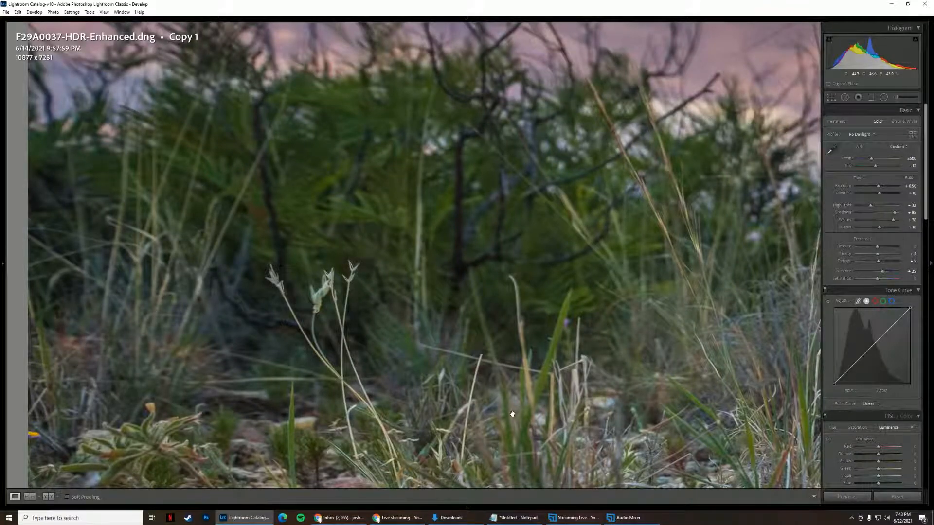
# - Examine the enhanced landscape's detail from the shrubs across the rocks and cactus to the tall grasses, ending with the whole image
pyautogui.moveTo(506, 394); pyautogui.dragTo(486, 311)
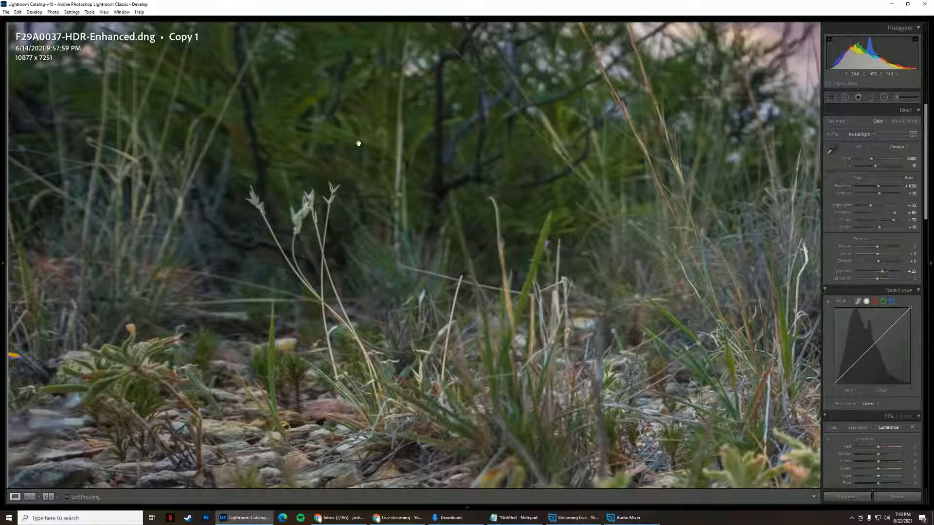
pyautogui.moveTo(602, 311); pyautogui.dragTo(260, 268)
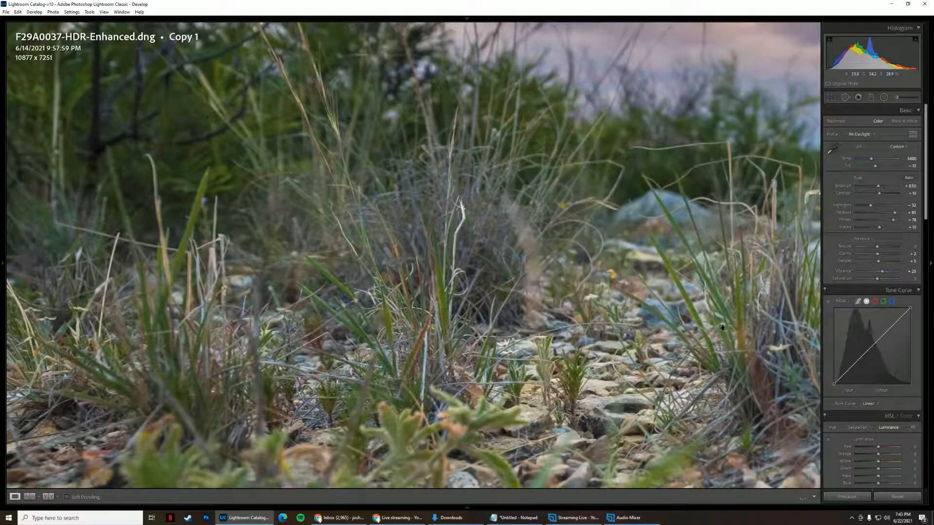
pyautogui.moveTo(388, 299); pyautogui.dragTo(51, 275)
pyautogui.moveTo(768, 305); pyautogui.dragTo(346, 288)
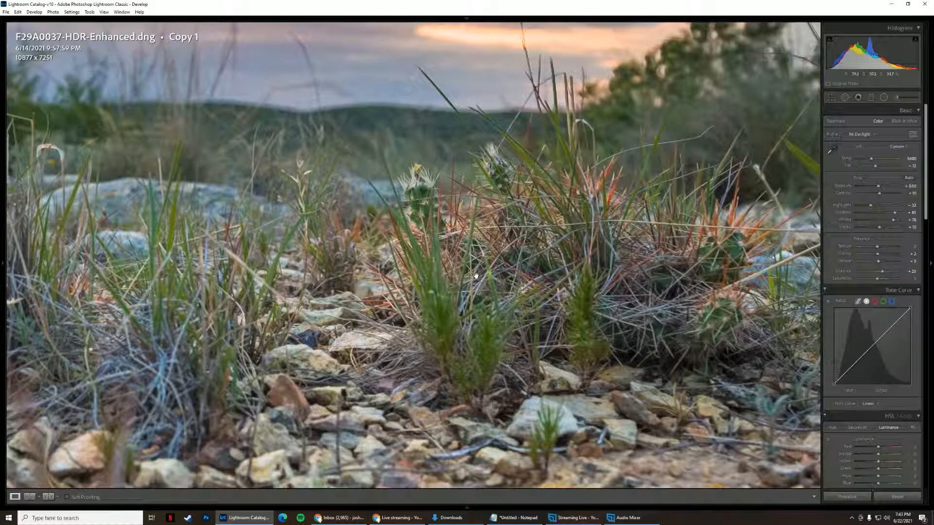
pyautogui.moveTo(582, 267); pyautogui.dragTo(404, 219)
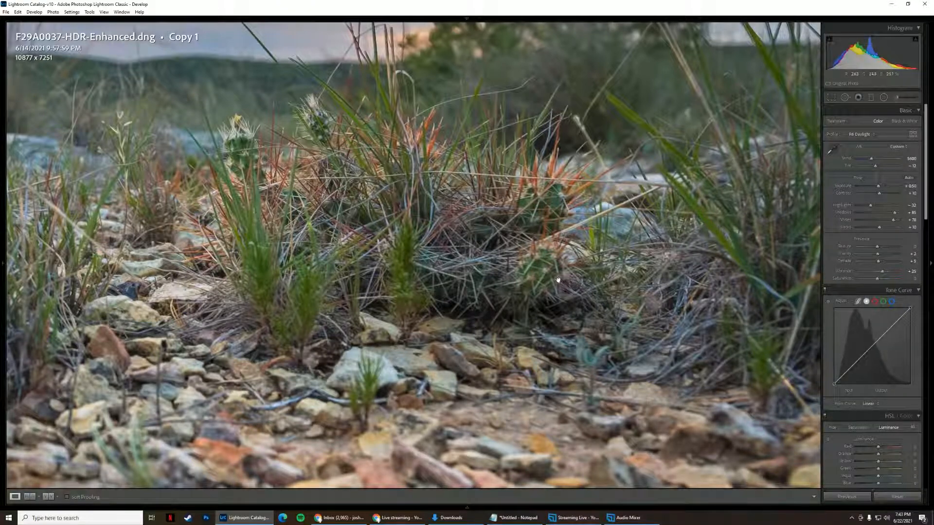
pyautogui.hscroll(3, 428, 253)
pyautogui.moveTo(715, 247); pyautogui.dragTo(554, 304)
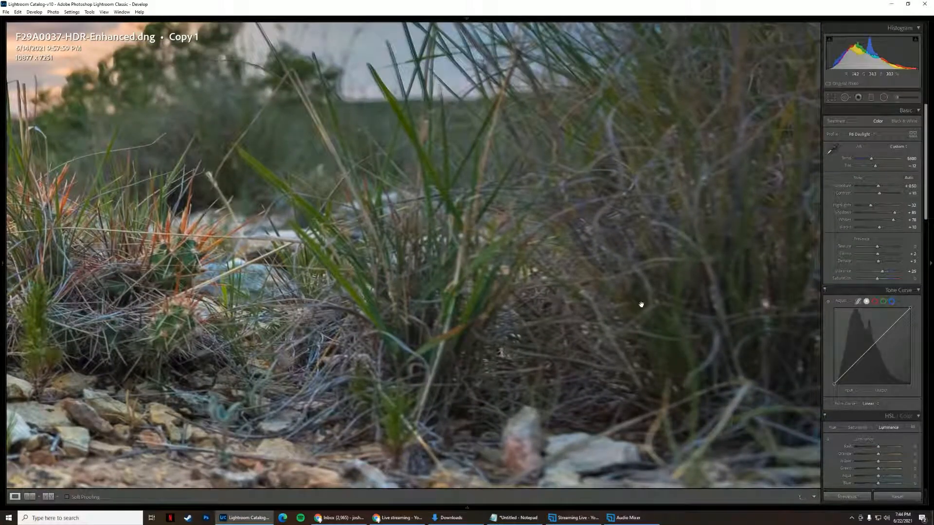
pyautogui.moveTo(657, 294); pyautogui.dragTo(552, 301)
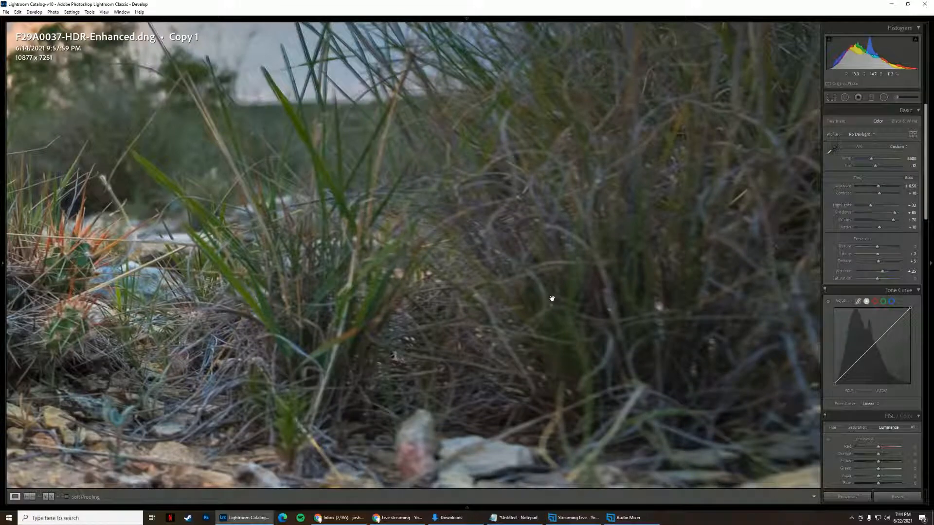
pyautogui.moveTo(120, 336); pyautogui.dragTo(447, 282)
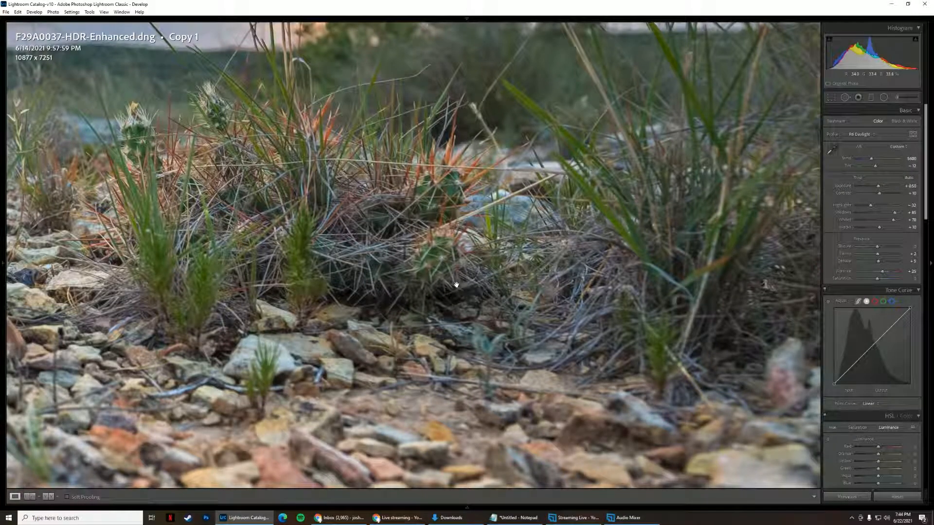
pyautogui.click(457, 216)
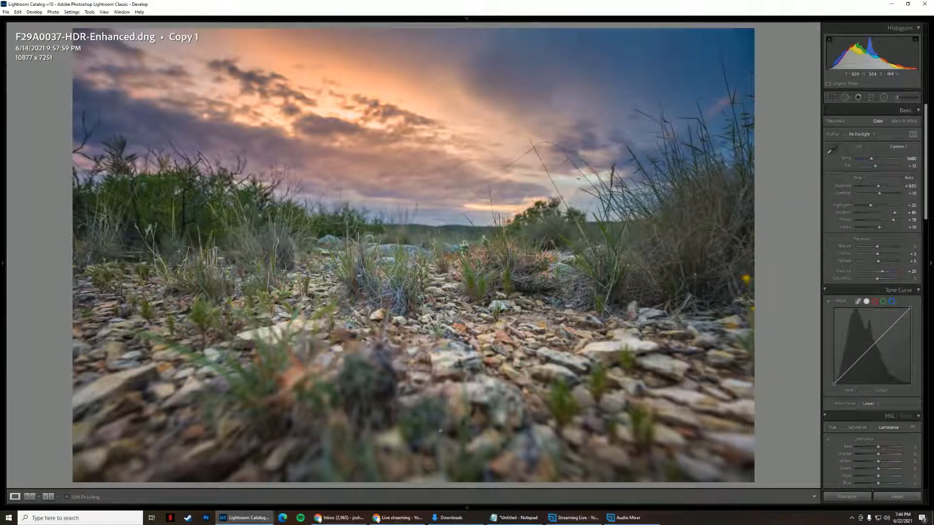
# - Reopen F29A0037-HDR.dng and examine its cactus and rocks up close for comparison with the enhanced copy
pyautogui.moveTo(468, 508)
pyautogui.click(489, 439)
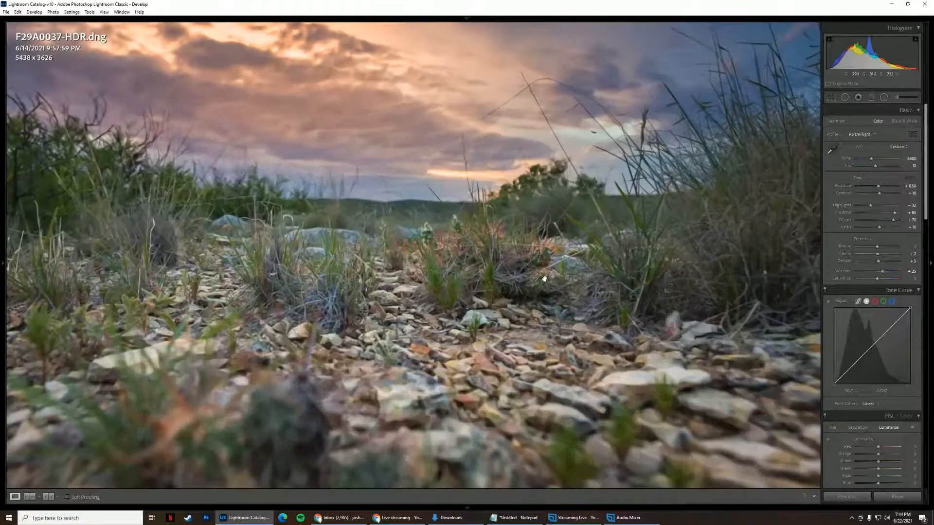
pyautogui.click(545, 278)
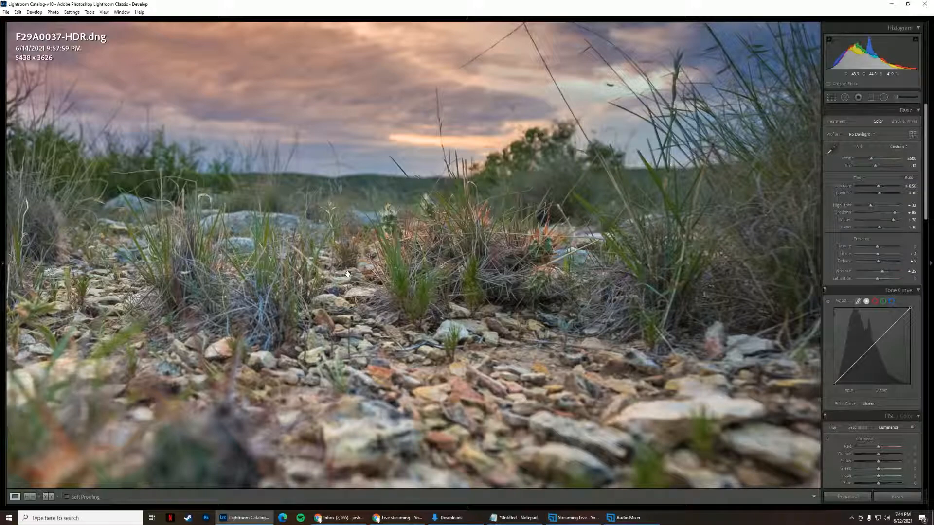
pyautogui.click(395, 234)
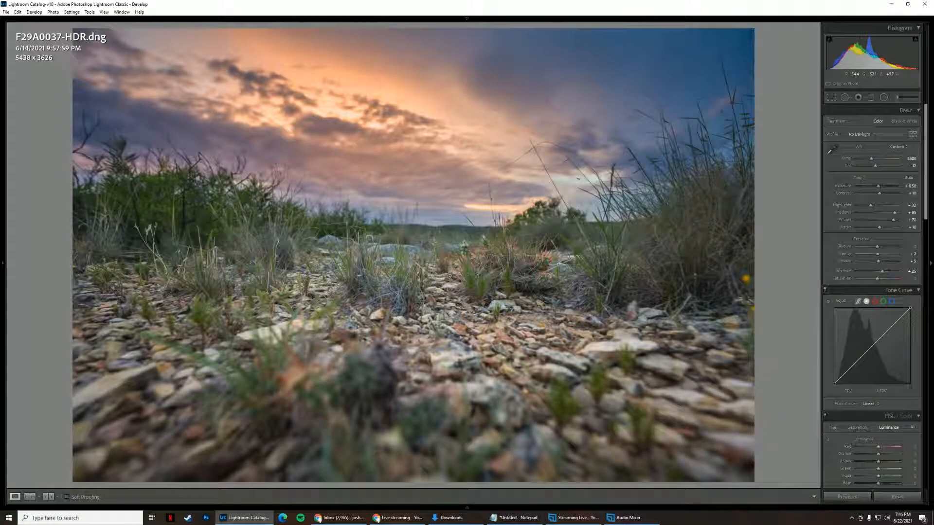
# - Open the portrait F29A7514.CR3 and preview presets by expanding the Style: Cinematic, Futuristic, Vintage and Subject: Travel groups
pyautogui.moveTo(468, 505)
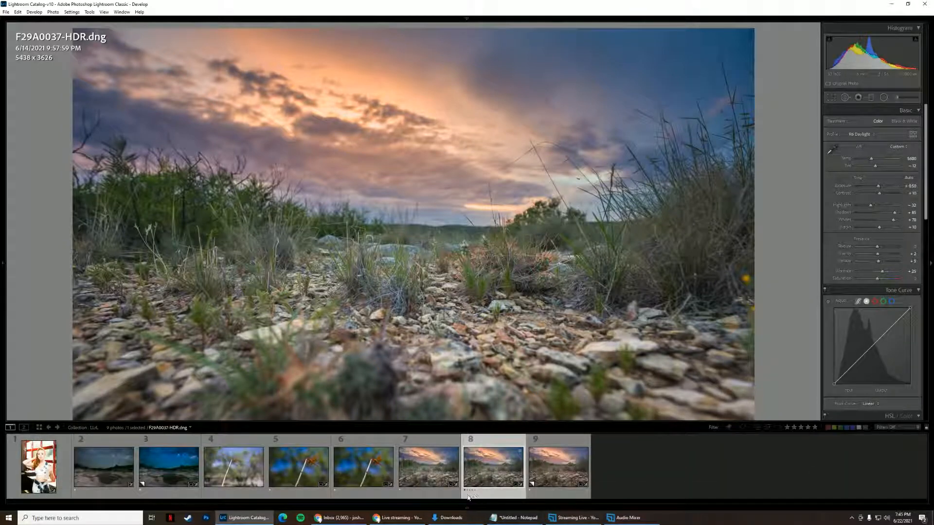
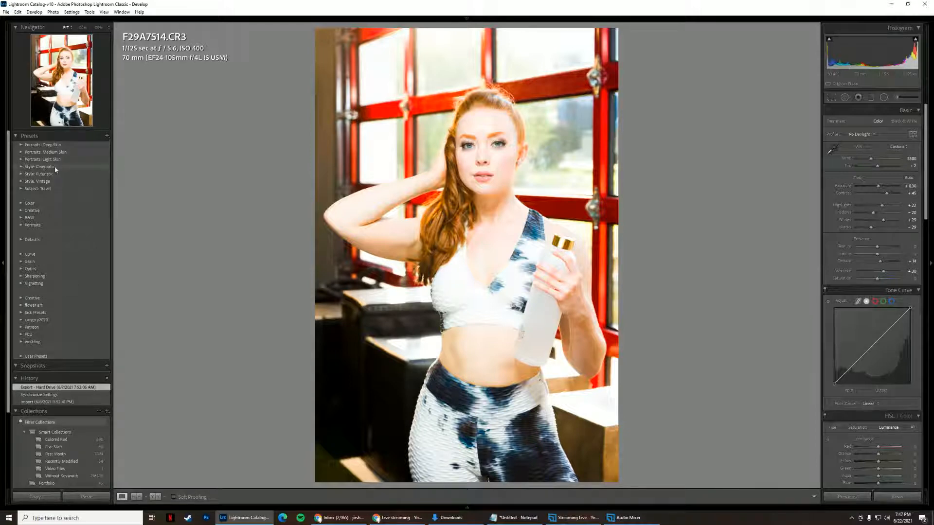
pyautogui.click(20, 166)
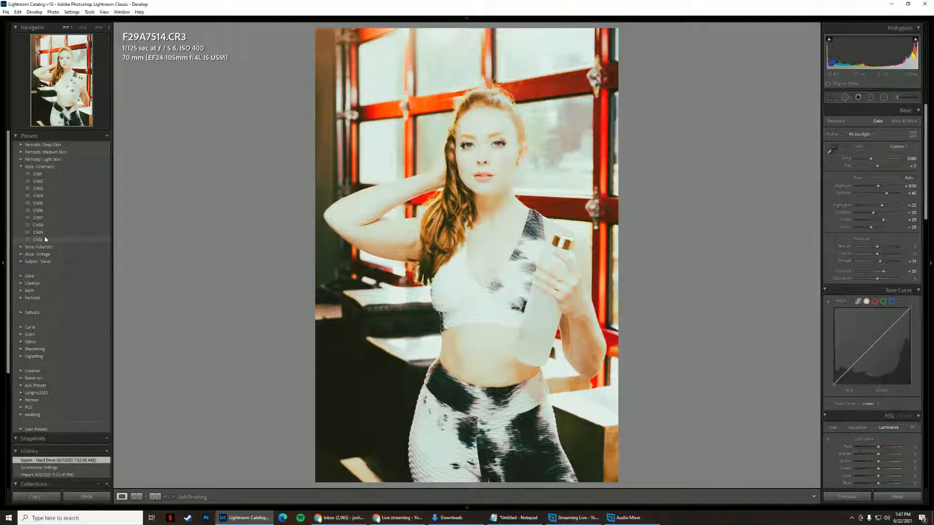
pyautogui.click(21, 247)
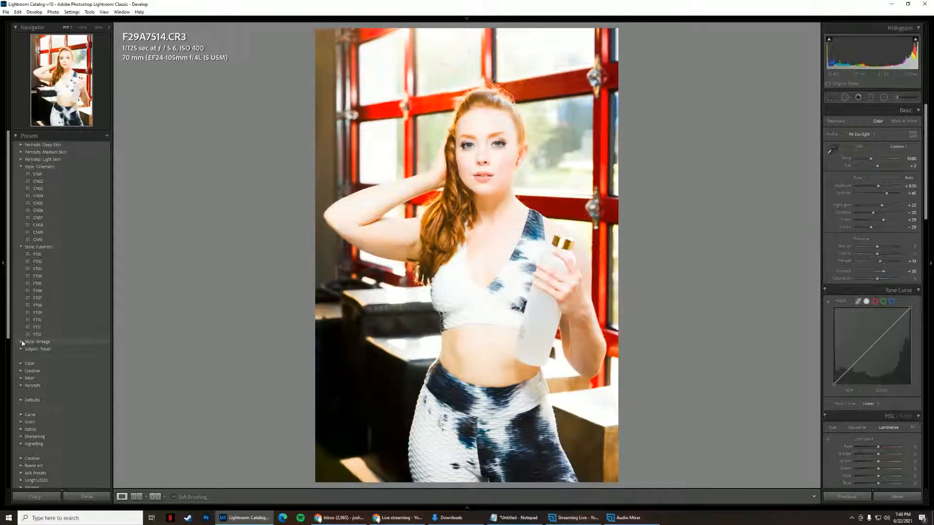
pyautogui.click(24, 342)
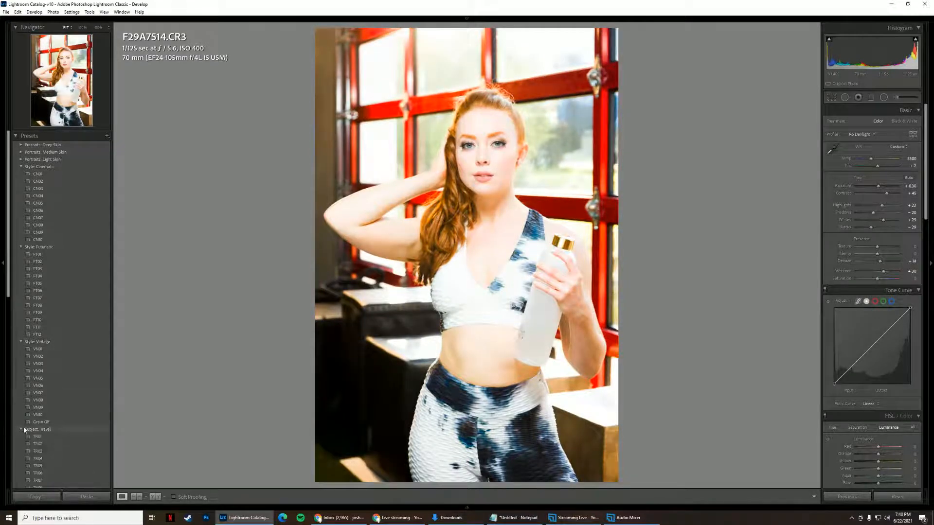
pyautogui.click(20, 429)
pyautogui.scroll(-5, 30, 428)
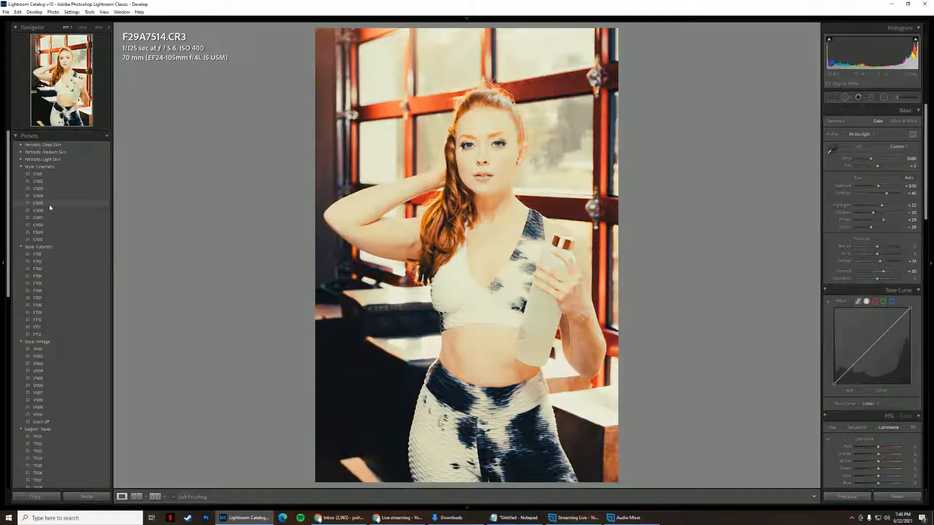
# - Collapse the Cinematic, Futuristic, Vintage and Travel preset groups
pyautogui.scroll(5, 34, 189)
pyautogui.click(21, 174)
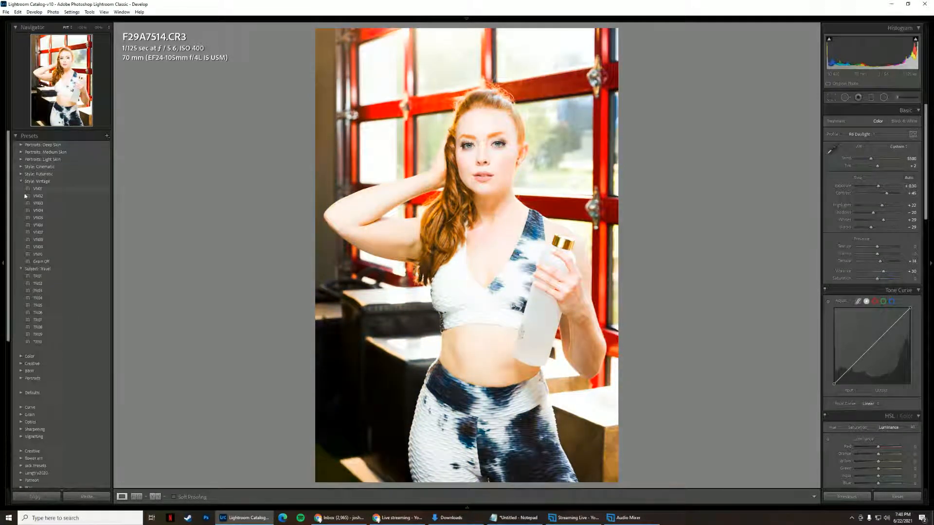
pyautogui.click(21, 181)
pyautogui.click(21, 189)
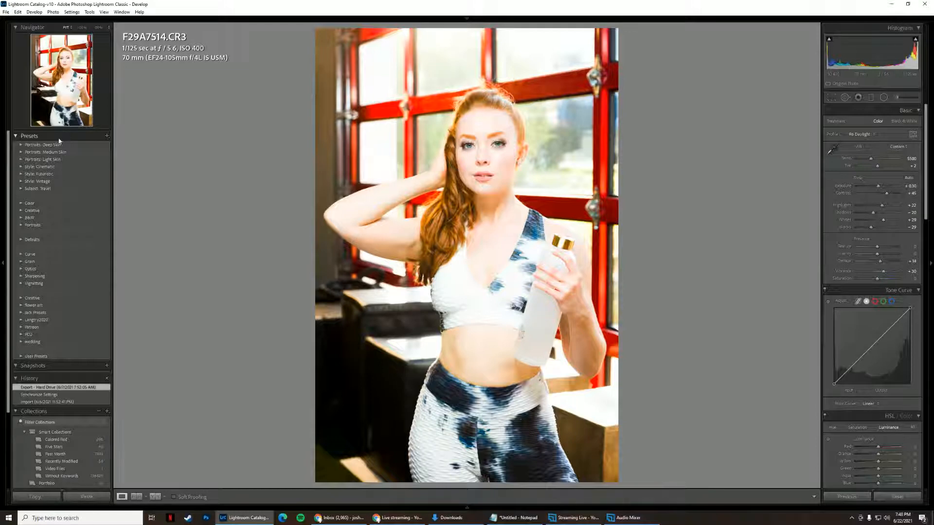
# - Apply the FT01 preset from the Style: Futuristic group to the portrait
pyautogui.click(20, 168)
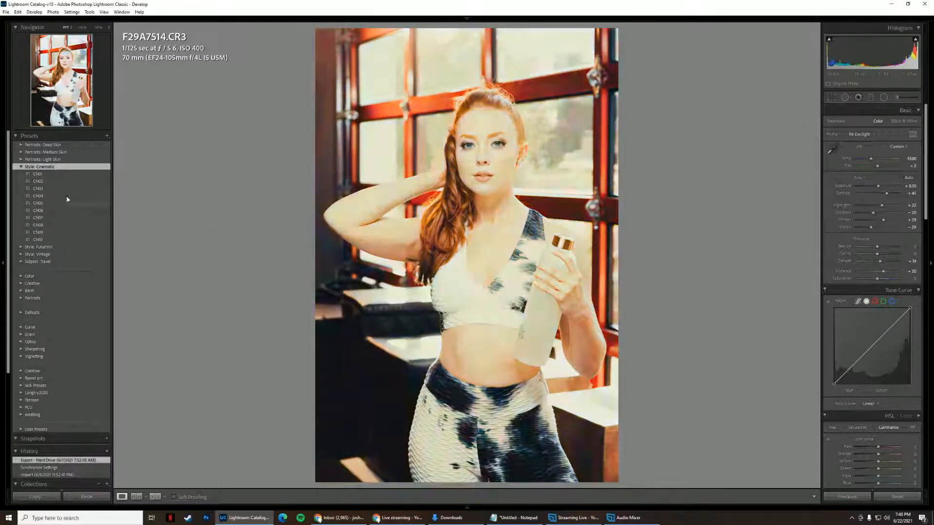
pyautogui.click(35, 247)
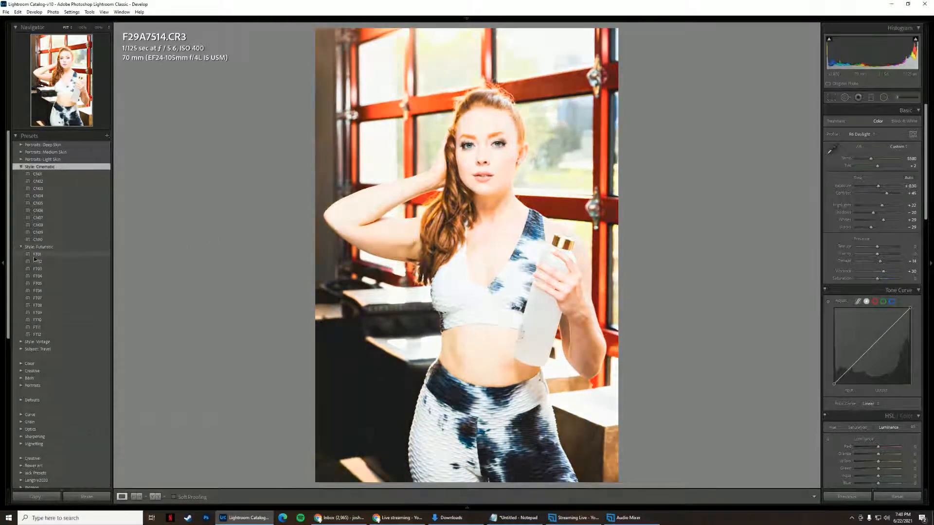
pyautogui.click(34, 256)
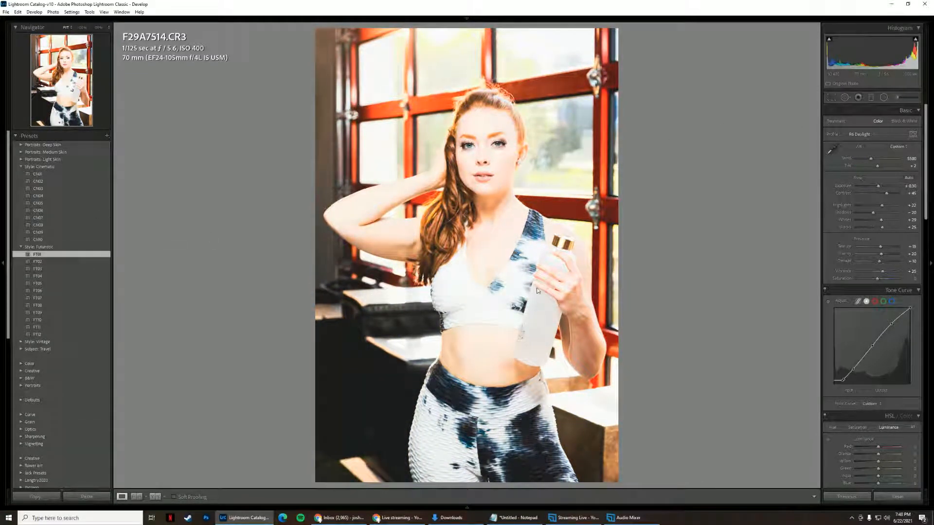
# - Open the Profile Browser for the portrait and look through the profiles down to the Modern group
pyautogui.click(857, 135)
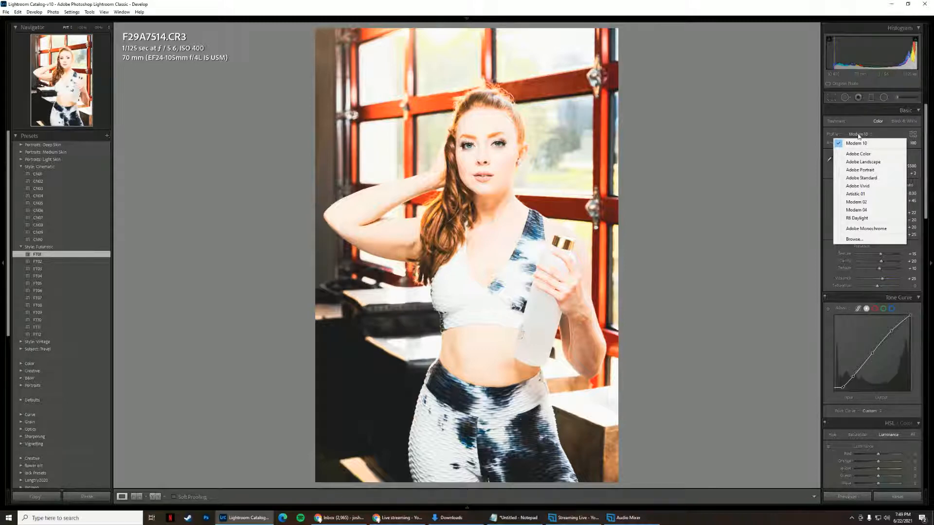
pyautogui.click(858, 243)
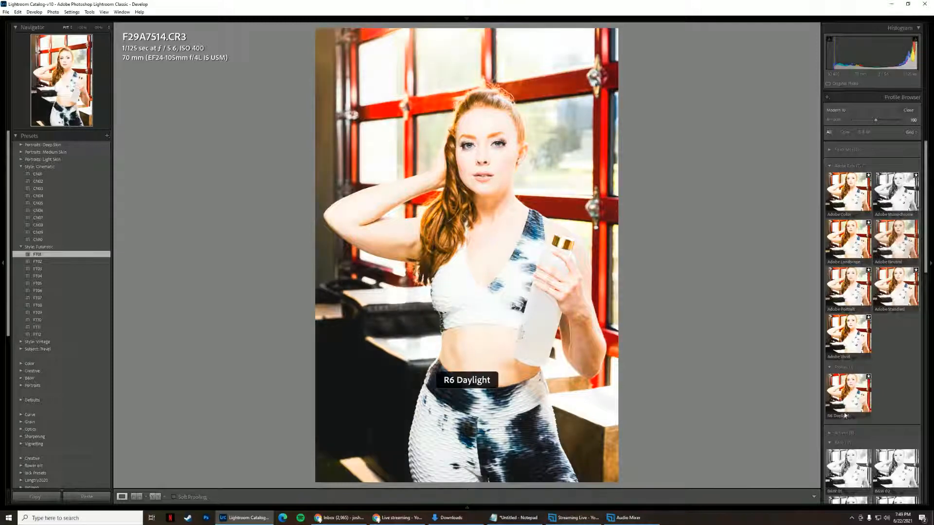
pyautogui.scroll(-5, 898, 383)
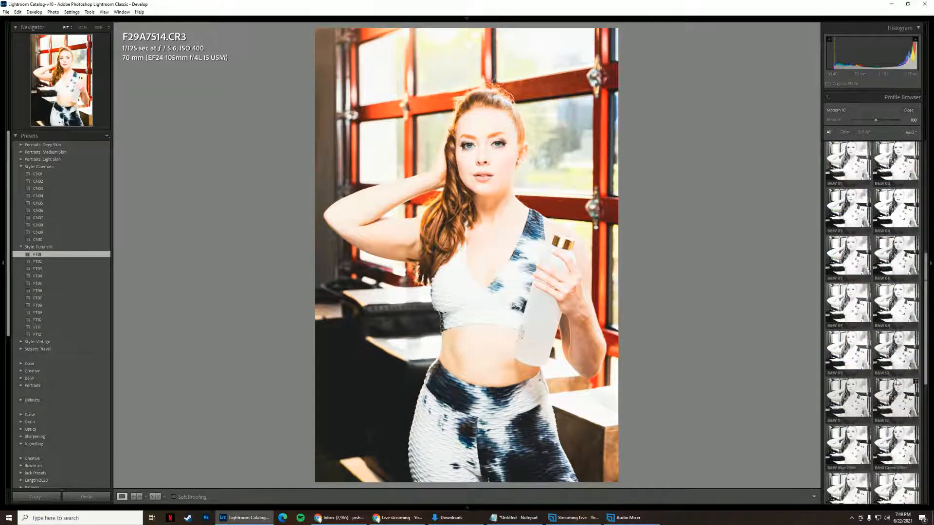
pyautogui.scroll(-6, 895, 394)
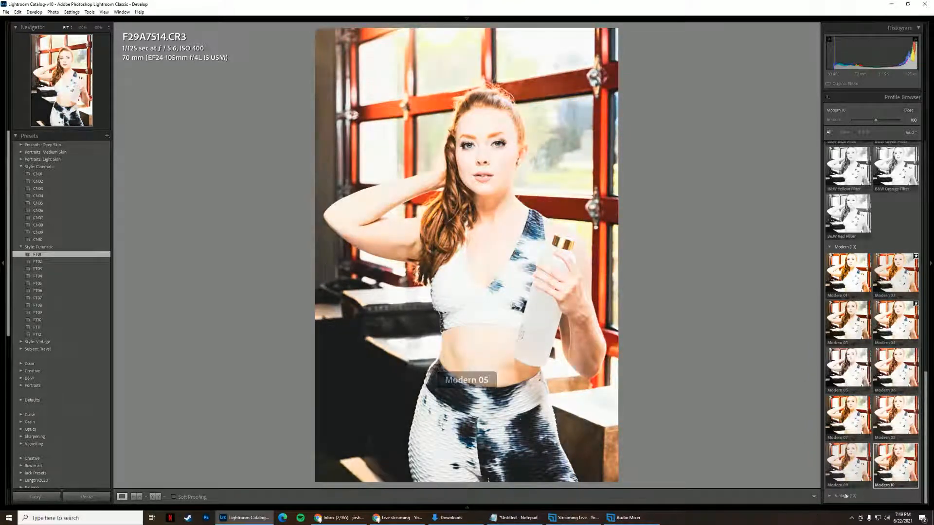
# - Preview the B&W and Modern profiles on the portrait and close the Profile Browser
pyautogui.scroll(5, 871, 353)
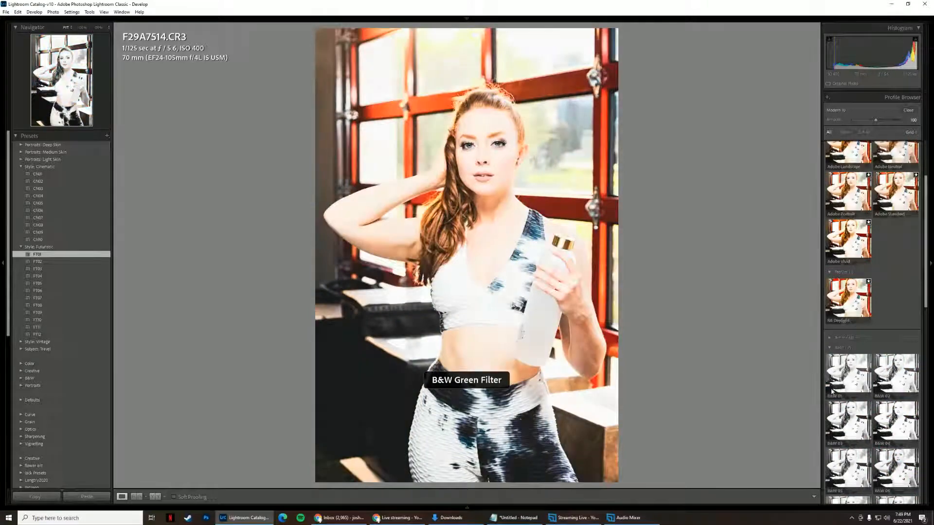
pyautogui.scroll(-4, 866, 423)
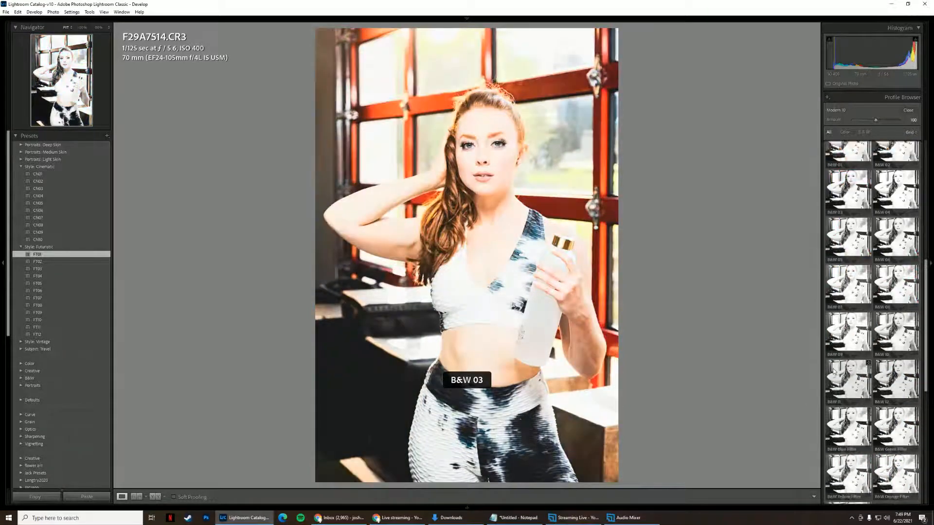
pyautogui.scroll(-6, 857, 350)
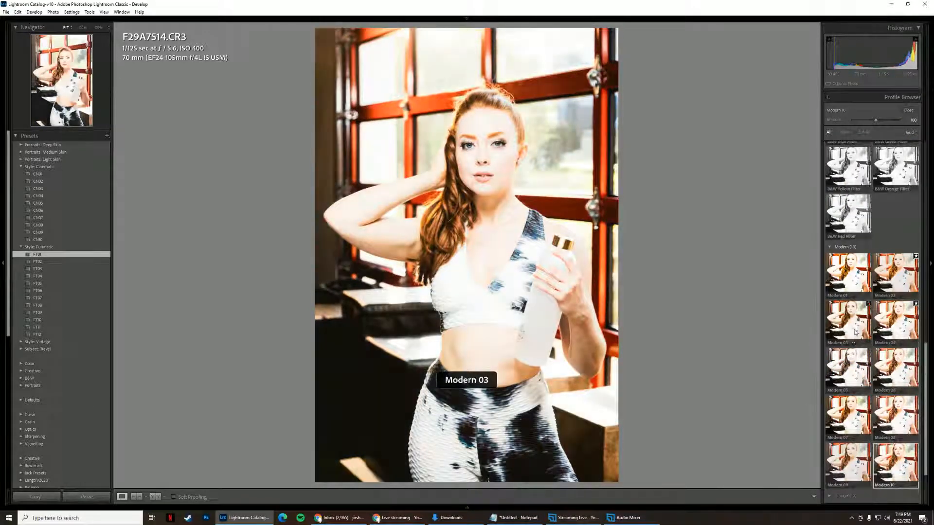
pyautogui.doubleClick(851, 354)
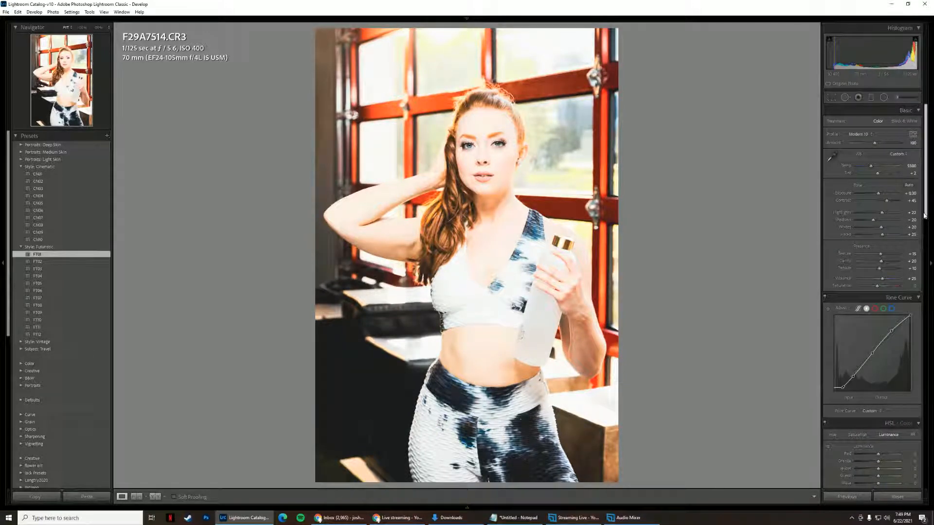
# - Revert the portrait to its hard-drive export state in the history, before the FT01 preset
pyautogui.scroll(-1, 866, 316)
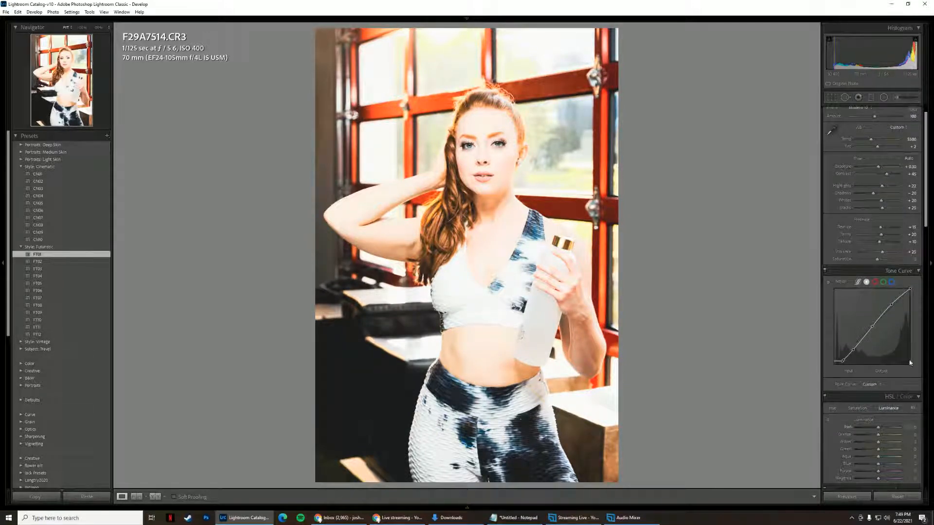
pyautogui.scroll(1, 929, 201)
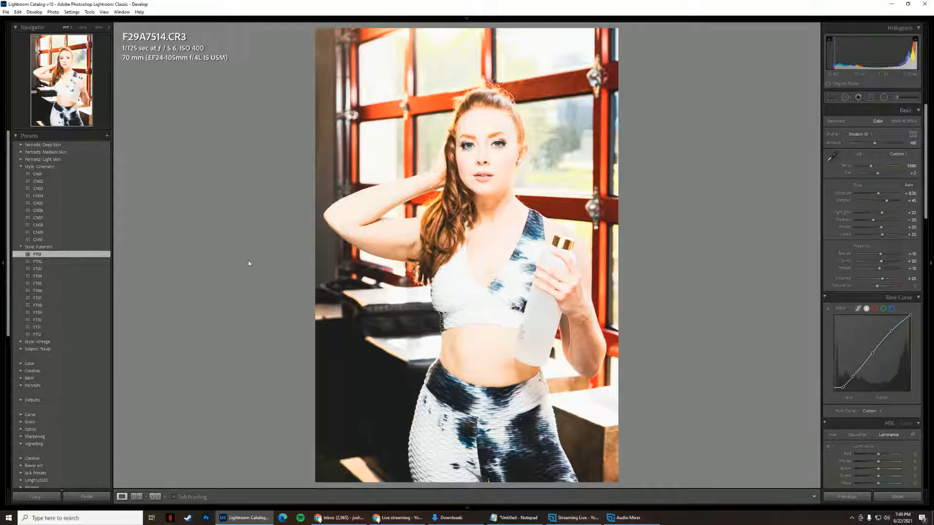
pyautogui.moveTo(8, 278); pyautogui.dragTo(6, 403)
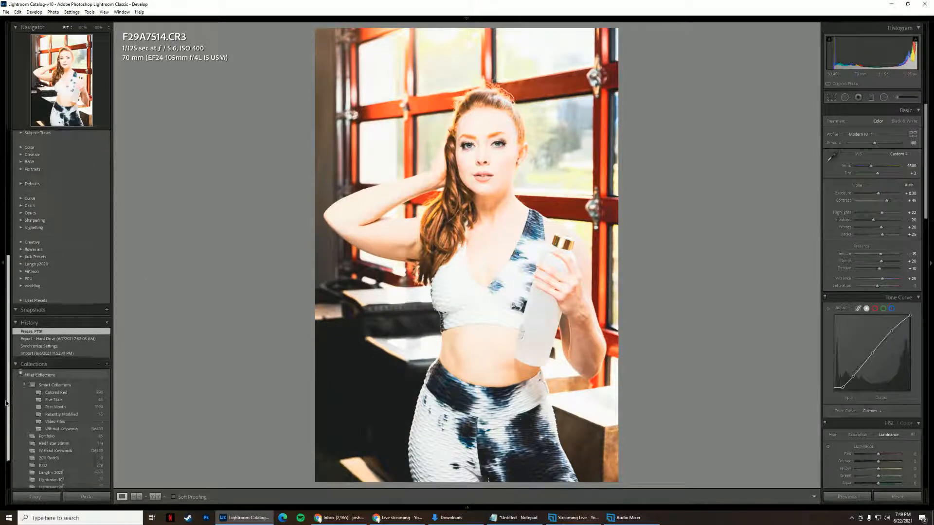
pyautogui.click(45, 340)
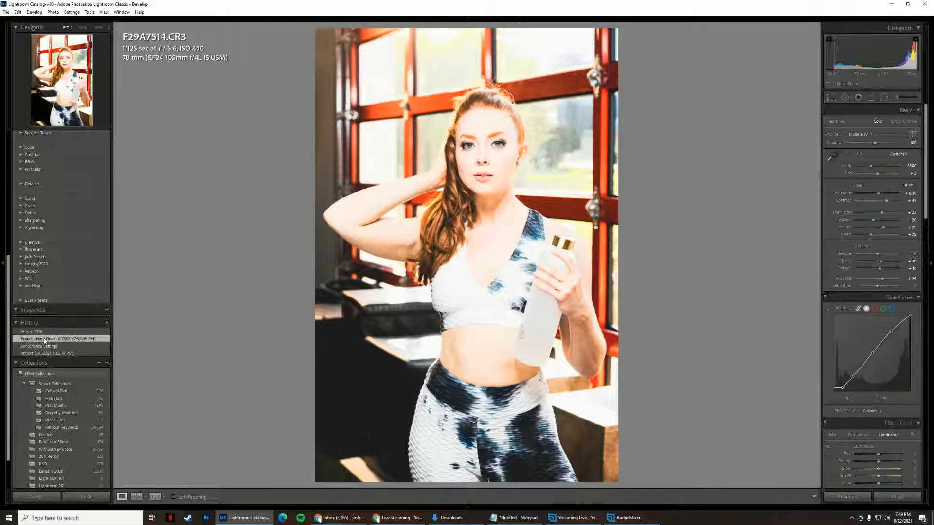
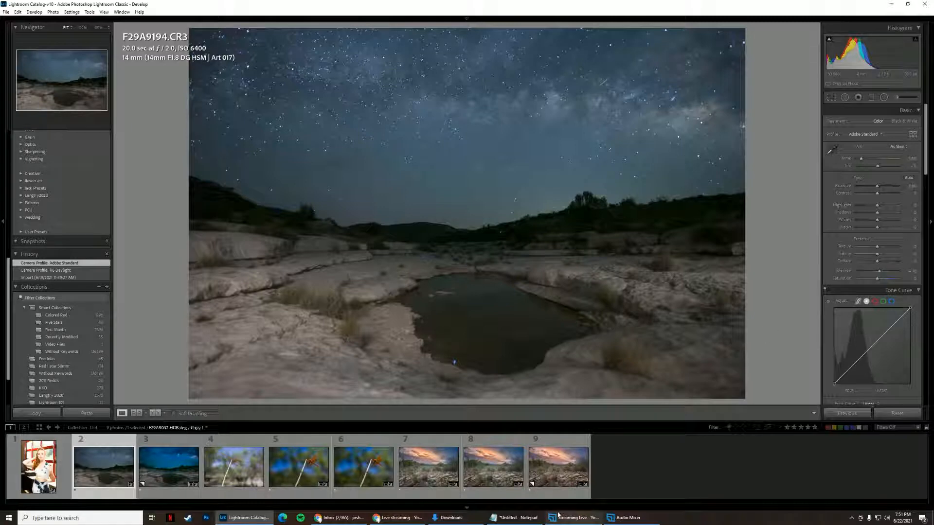
# - Hide the filmstrip and preset list around night photo F29A9194.CR3 and examine its stars, Milky Way and horizon up close
pyautogui.click(465, 507)
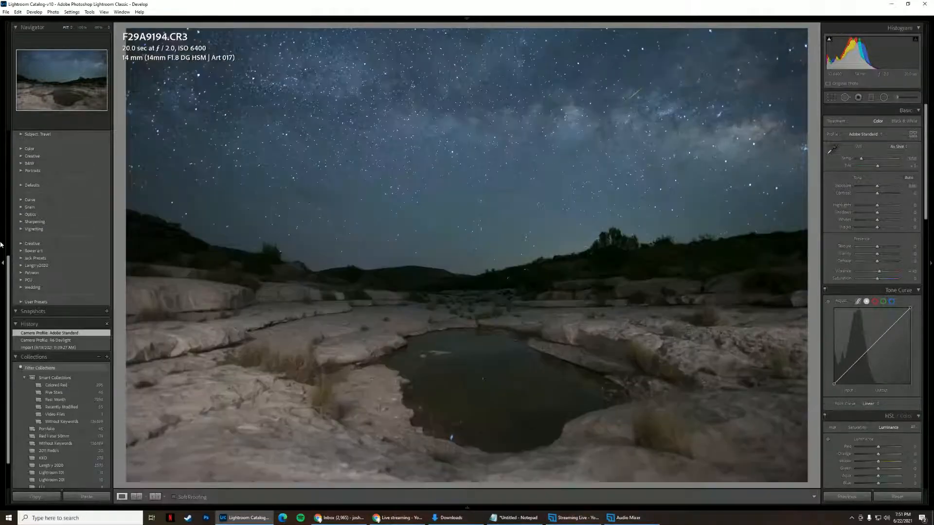
pyautogui.click(2, 245)
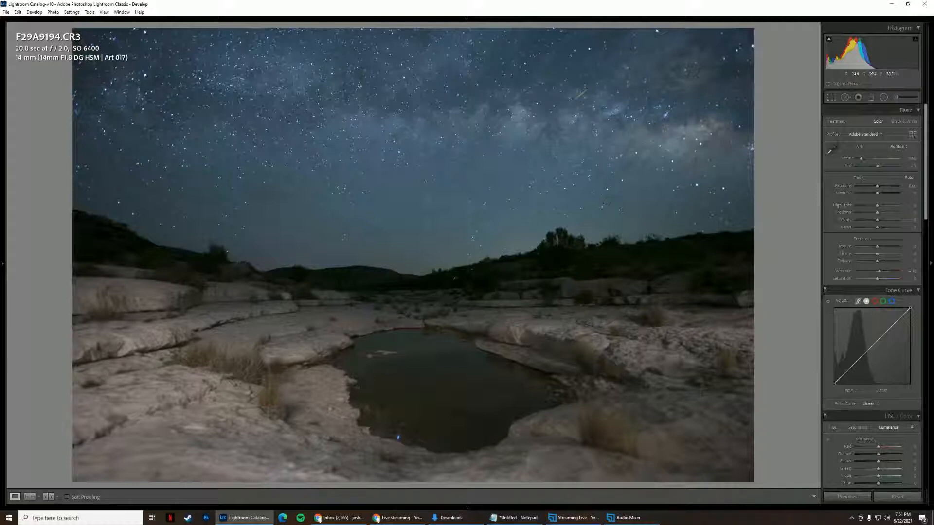
pyautogui.click(597, 83)
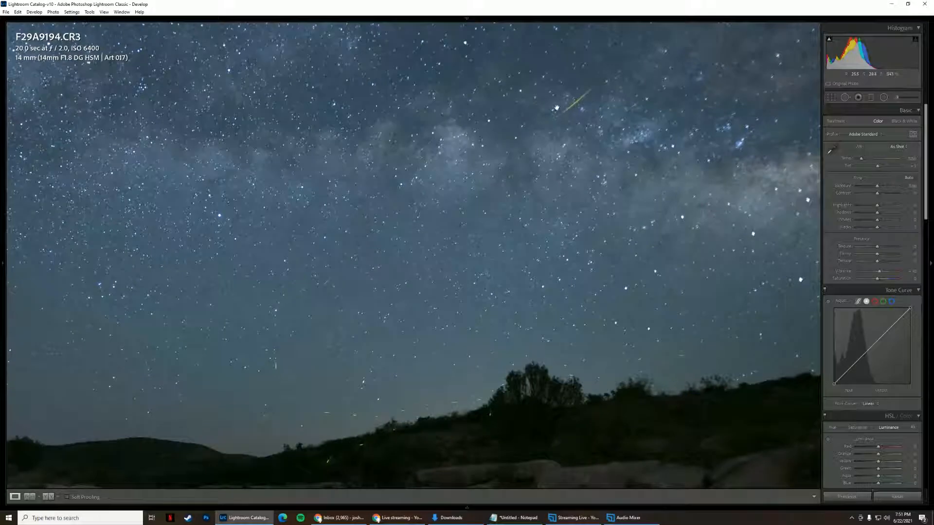
pyautogui.click(525, 180)
pyautogui.click(494, 293)
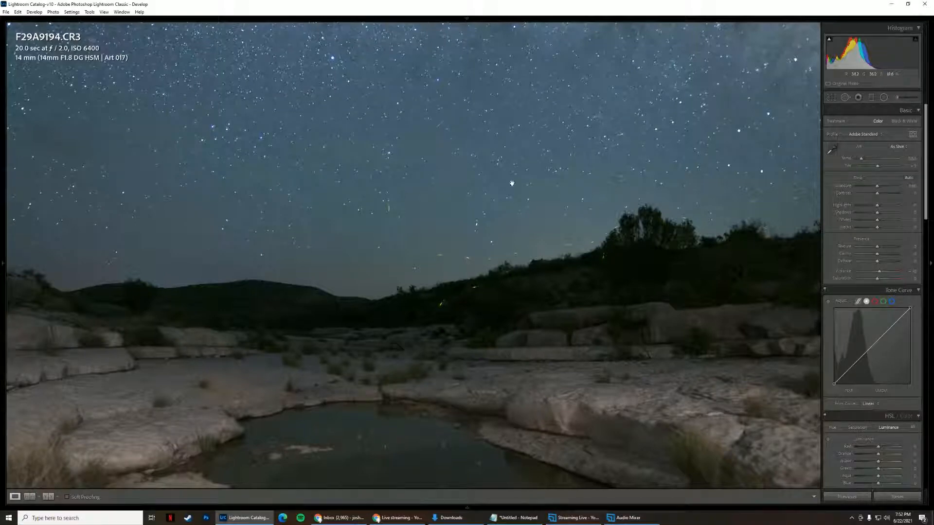
pyautogui.click(498, 151)
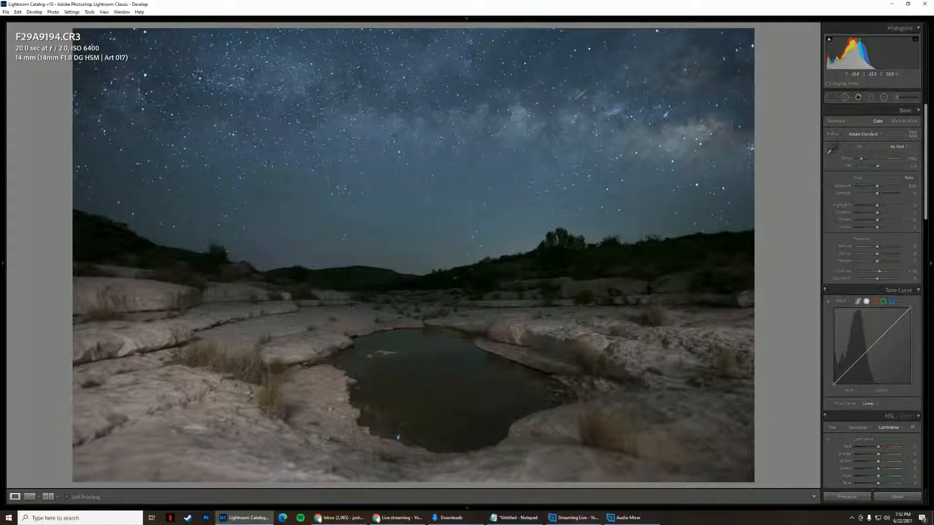
pyautogui.click(706, 166)
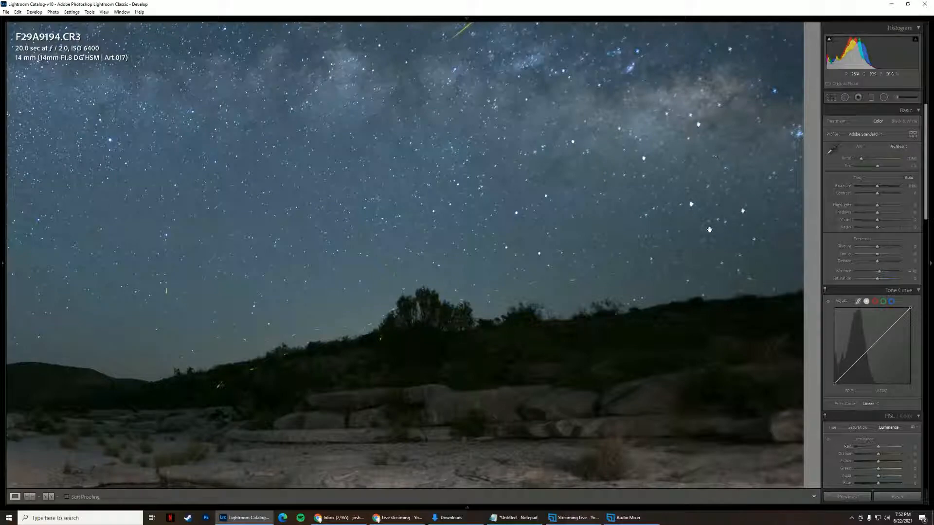
pyautogui.click(571, 210)
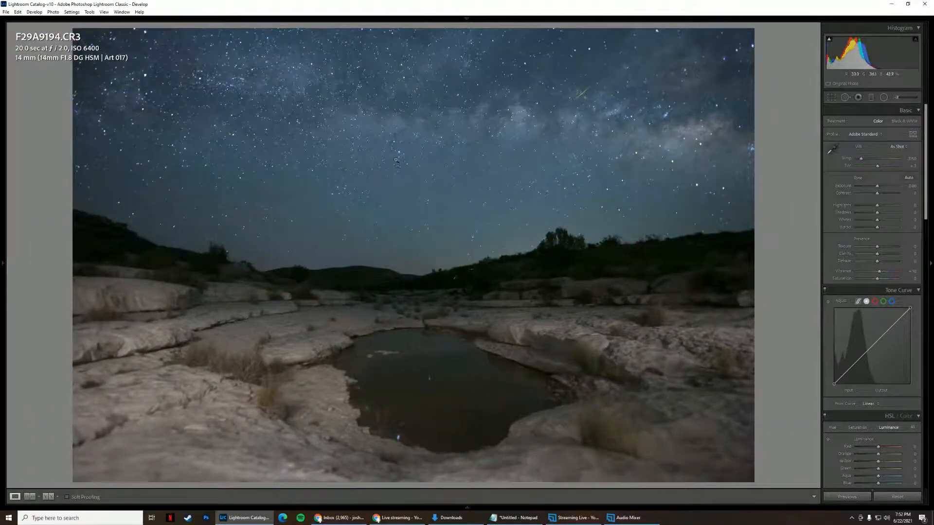
pyautogui.click(397, 160)
pyautogui.click(396, 159)
pyautogui.moveTo(459, 508)
# - Compare the R6 Daylight and Adobe Standard profiles on the night photo and apply R6 Daylight
pyautogui.click(858, 135)
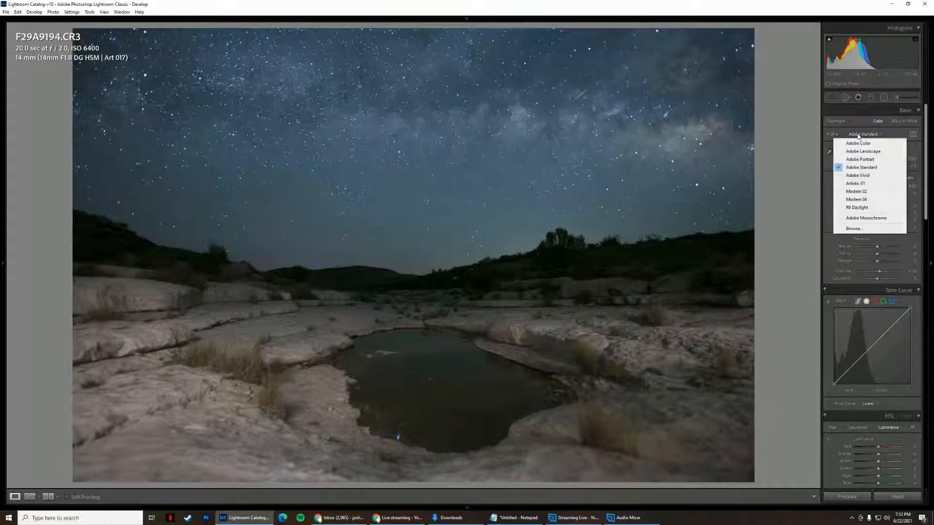
pyautogui.click(854, 209)
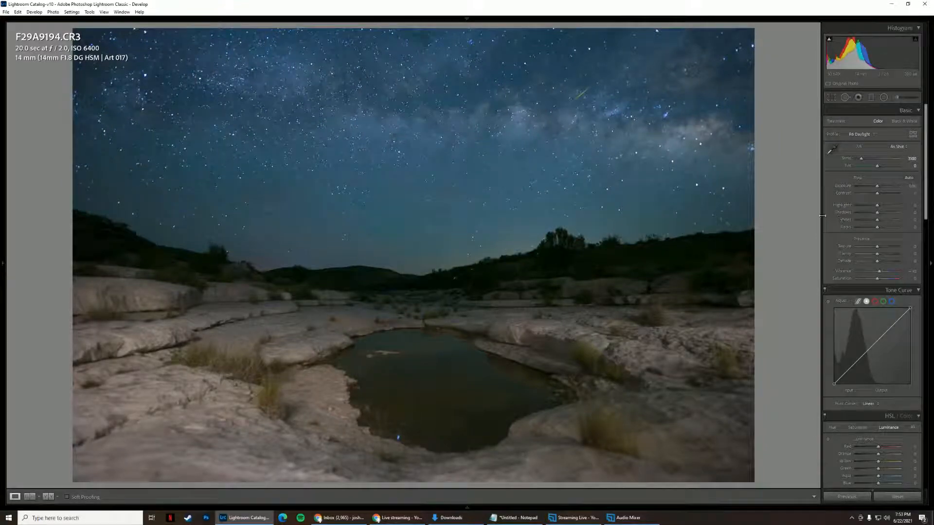
pyautogui.click(860, 135)
pyautogui.click(863, 167)
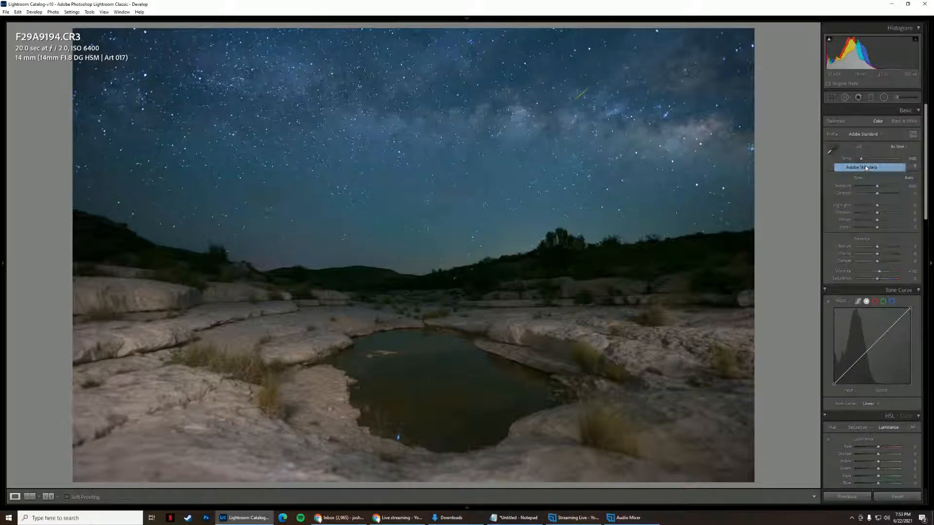
pyautogui.click(871, 134)
pyautogui.click(873, 208)
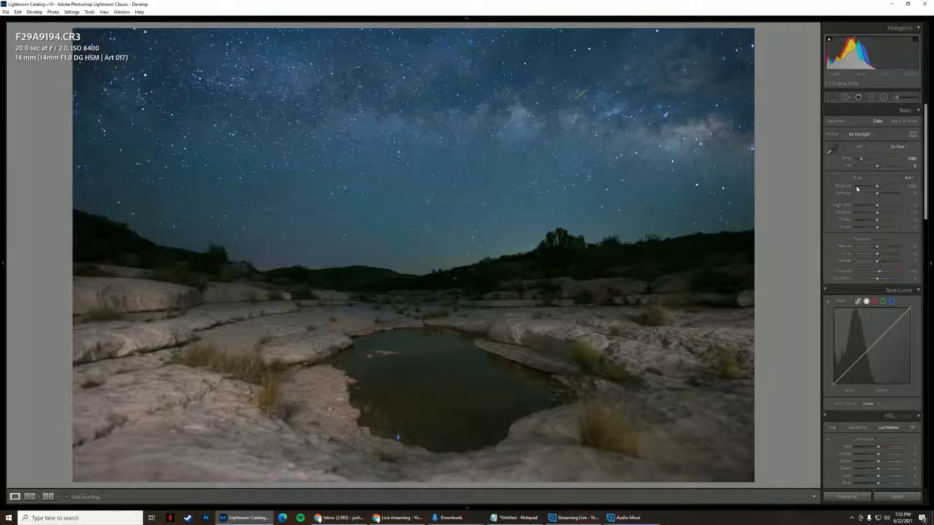
# - Enable lens profile corrections for the night photo and set the vignetting correction to 0
pyautogui.moveTo(926, 163); pyautogui.dragTo(923, 356)
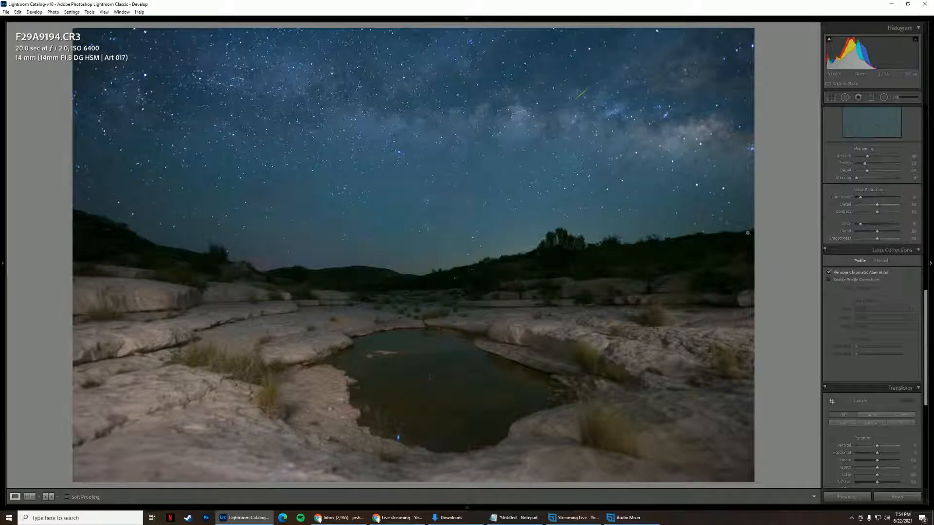
pyautogui.click(868, 280)
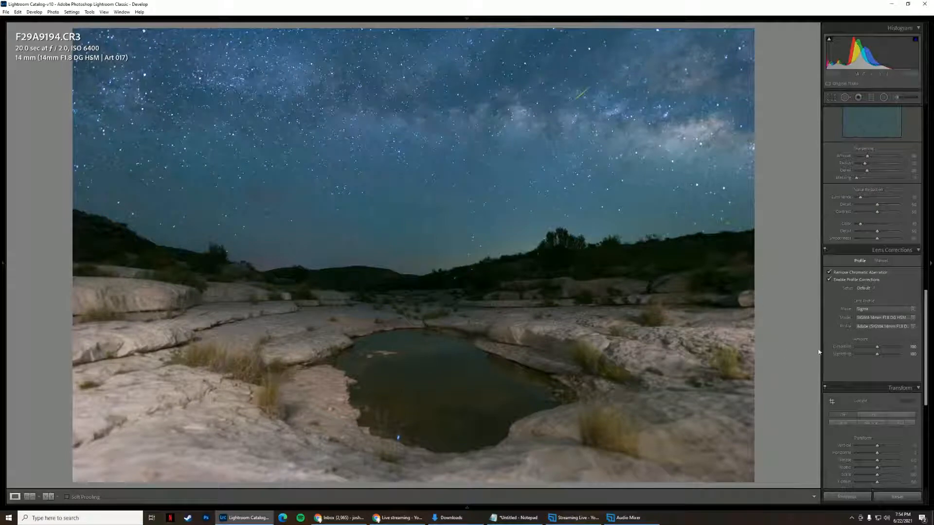
pyautogui.click(913, 354)
pyautogui.write('0')
pyautogui.press('Return')
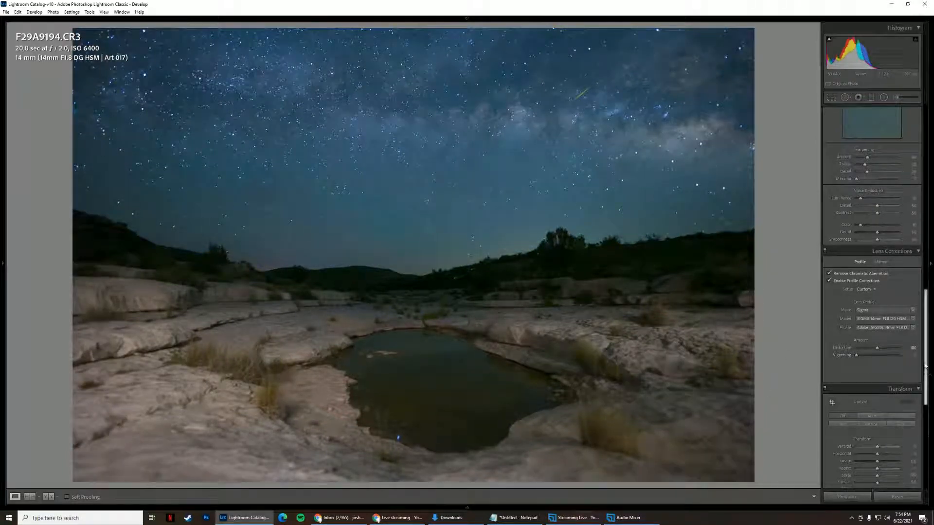
# - Try a lens vignetting correction of 25, and return it to 0
pyautogui.click(913, 355)
pyautogui.write('75')
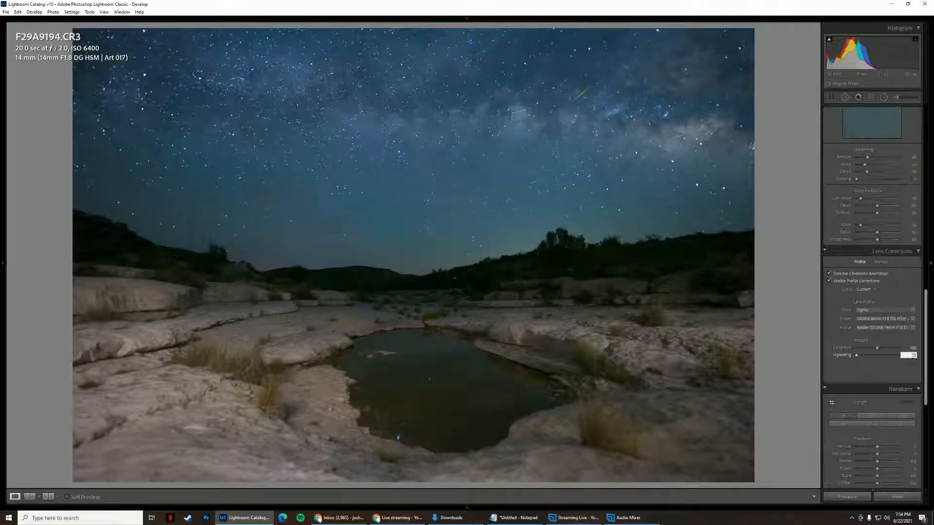
pyautogui.press('Return')
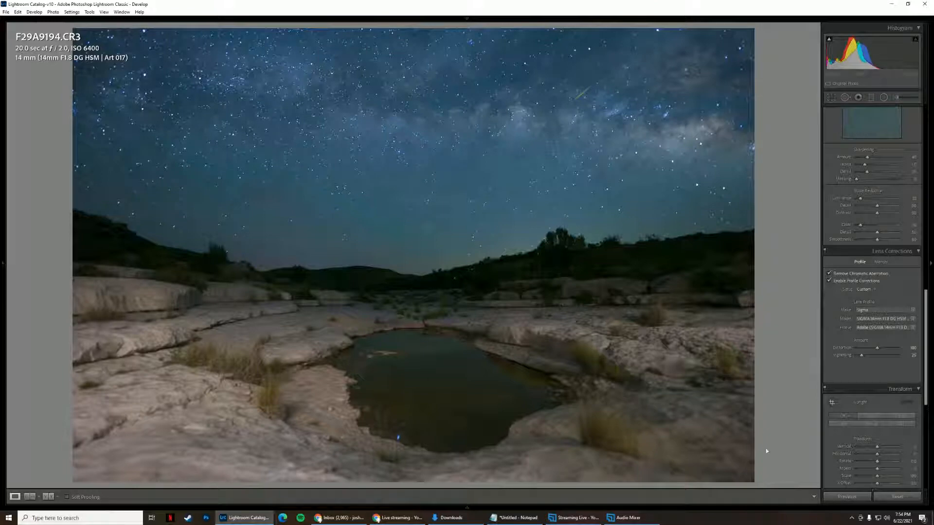
pyautogui.moveTo(913, 356); pyautogui.dragTo(907, 357)
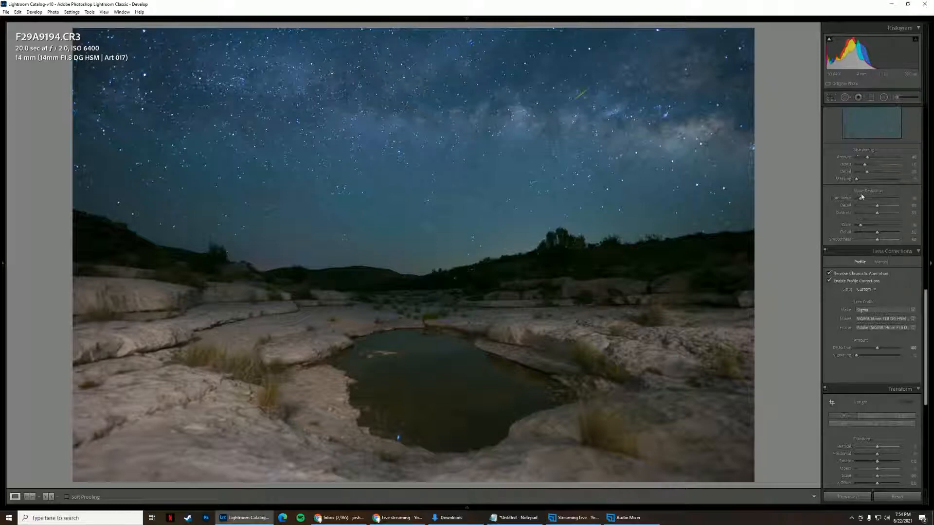
# - Set the night photo's luminance and color noise reduction to 15 each
pyautogui.click(913, 198)
pyautogui.write('15')
pyautogui.press('Tab')
pyautogui.press('Tab')
pyautogui.press('Tab')
pyautogui.press('Return')
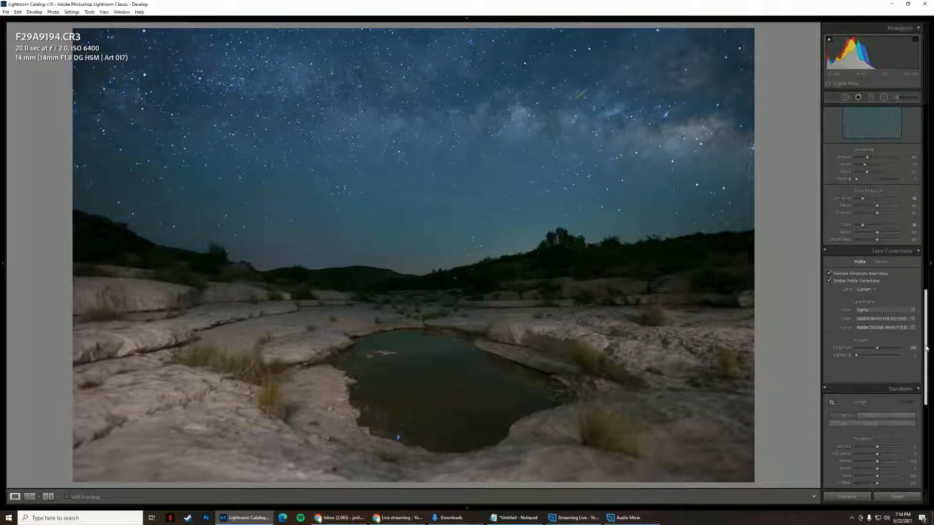
# - Set shadows to +50, blacks to +25, temperature to 2900 and tint to -5, and compare the night photo before and after
pyautogui.moveTo(926, 349); pyautogui.dragTo(908, 139)
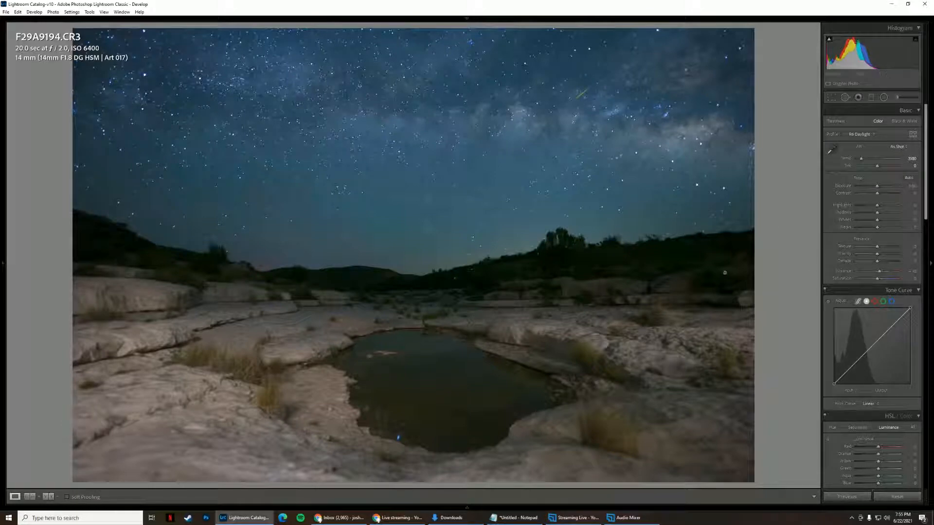
pyautogui.moveTo(913, 213)
pyautogui.mouseDown()
pyautogui.moveTo(924, 213)
pyautogui.moveTo(914, 213)
pyautogui.moveTo(917, 227)
pyautogui.mouseUp()
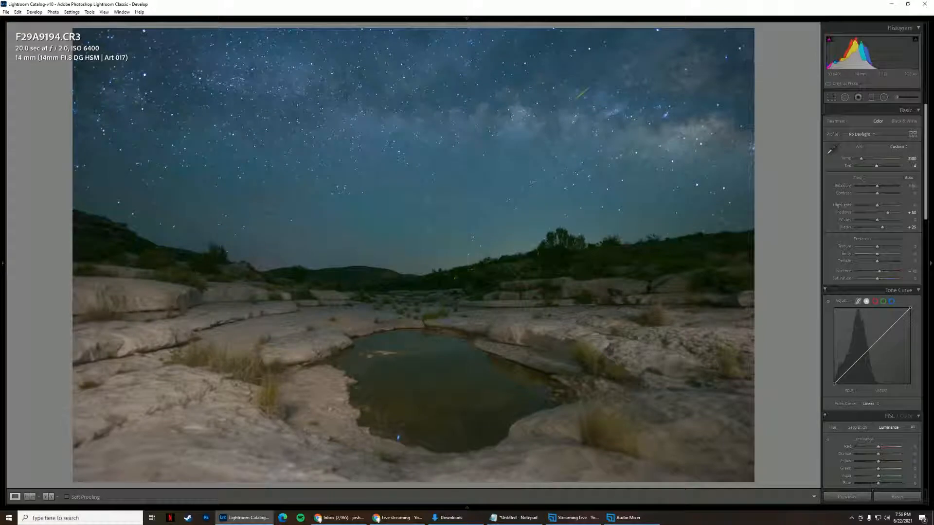
pyautogui.moveTo(911, 167); pyautogui.dragTo(908, 166)
pyautogui.moveTo(916, 161); pyautogui.dragTo(908, 161)
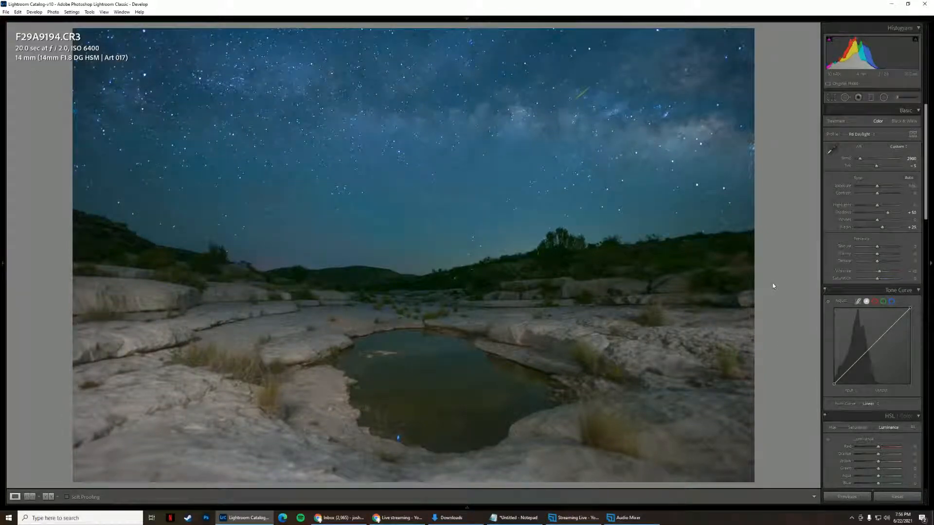
pyautogui.press('y')
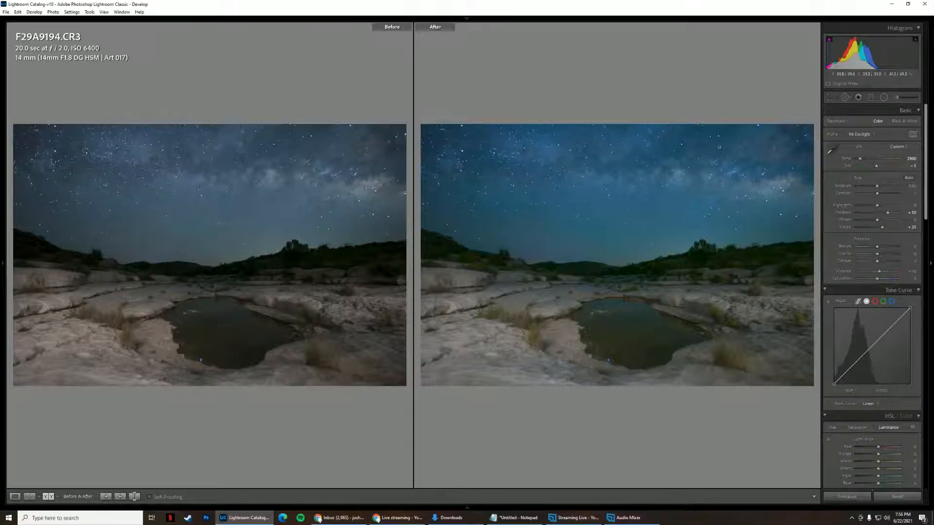
pyautogui.press('y')
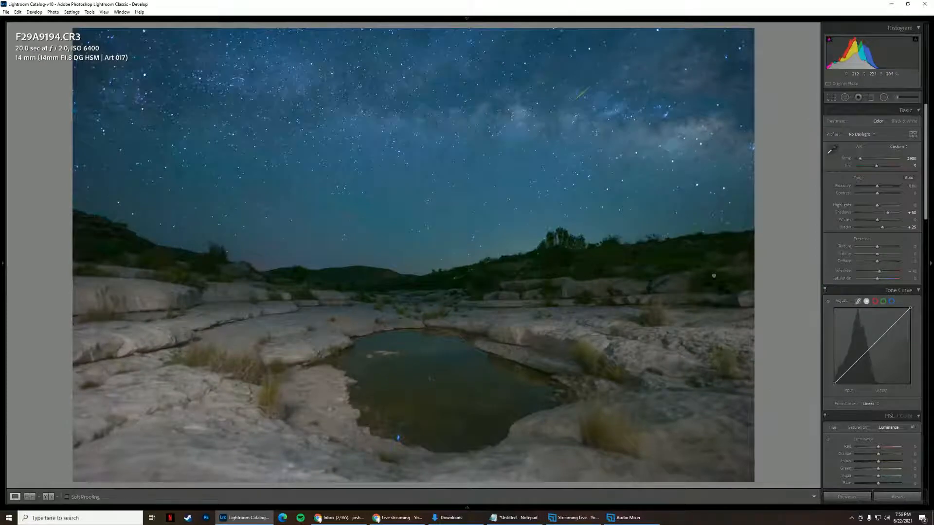
# - Add a graduated filter using the Shadows effect down from the top of the night photo, and set its shadows to -51
pyautogui.click(871, 98)
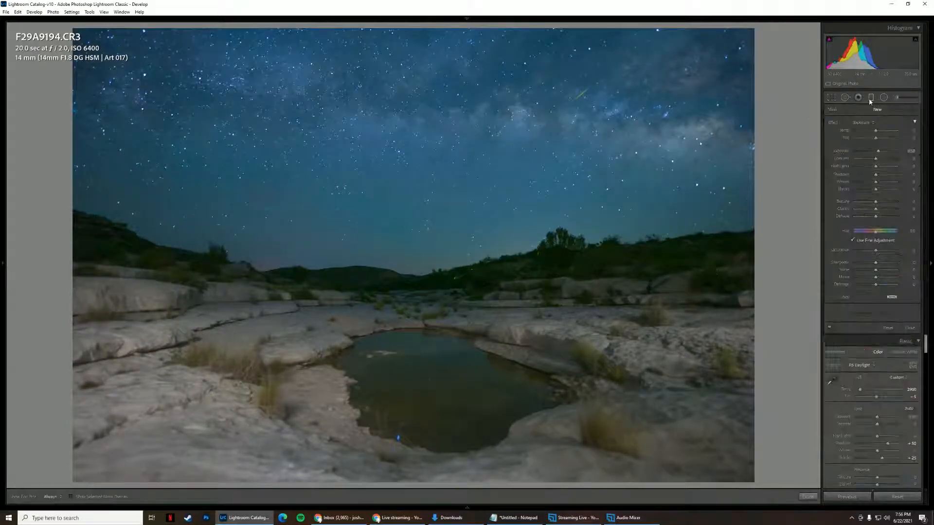
pyautogui.click(863, 122)
pyautogui.click(854, 166)
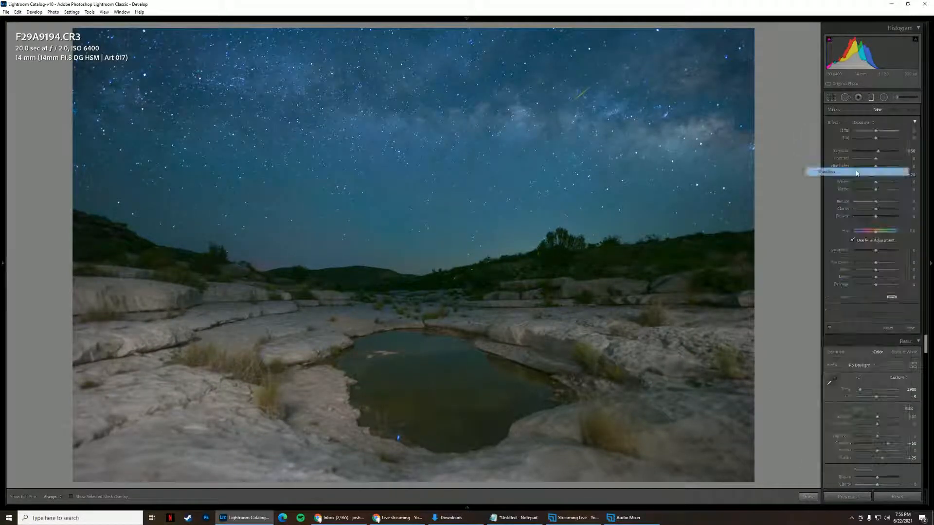
pyautogui.moveTo(913, 174); pyautogui.dragTo(868, 174)
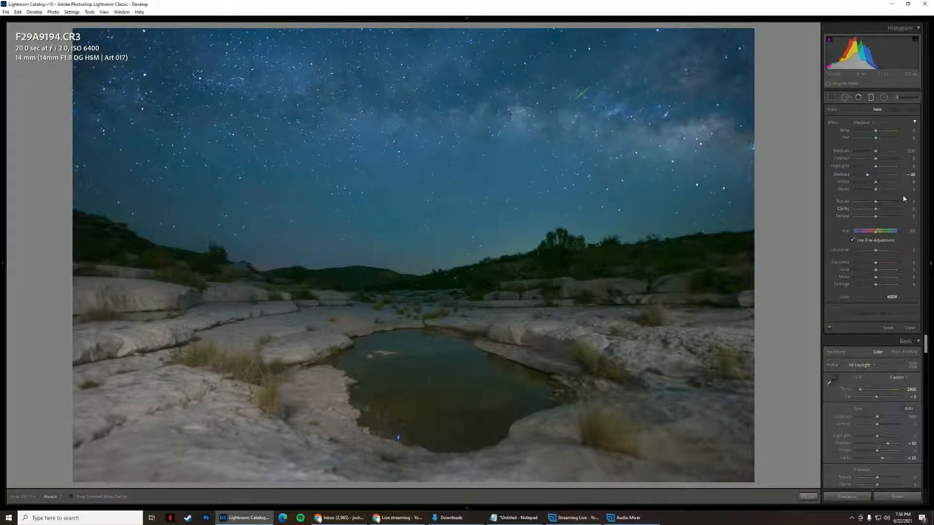
pyautogui.moveTo(531, 42)
pyautogui.mouseDown()
pyautogui.moveTo(497, 510)
pyautogui.moveTo(533, 488)
pyautogui.mouseUp()
pyautogui.moveTo(912, 173); pyautogui.dragTo(909, 172)
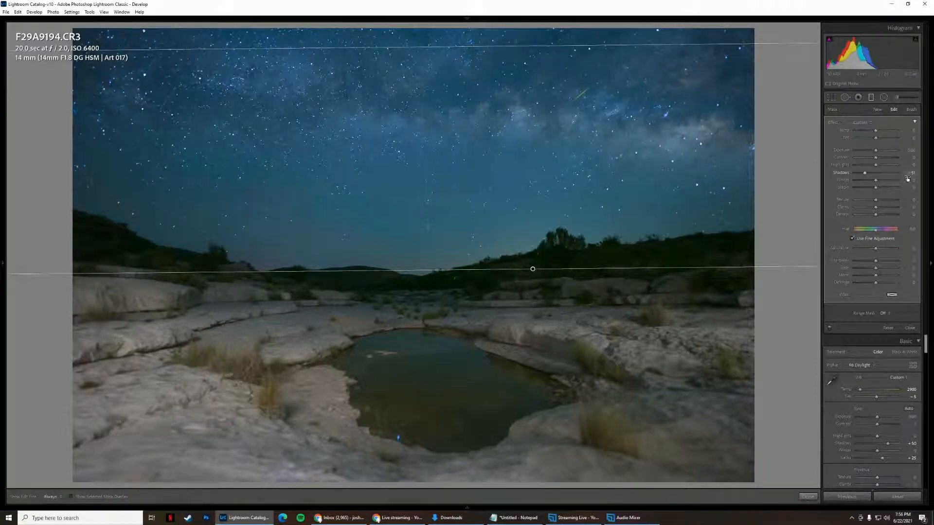
# - Set the sky filter's dehaze to 25, clarity to 10 and texture to 5, lower its highlights and exposure, and compare before and after
pyautogui.moveTo(909, 214)
pyautogui.mouseDown()
pyautogui.moveTo(920, 214)
pyautogui.moveTo(910, 200)
pyautogui.mouseUp()
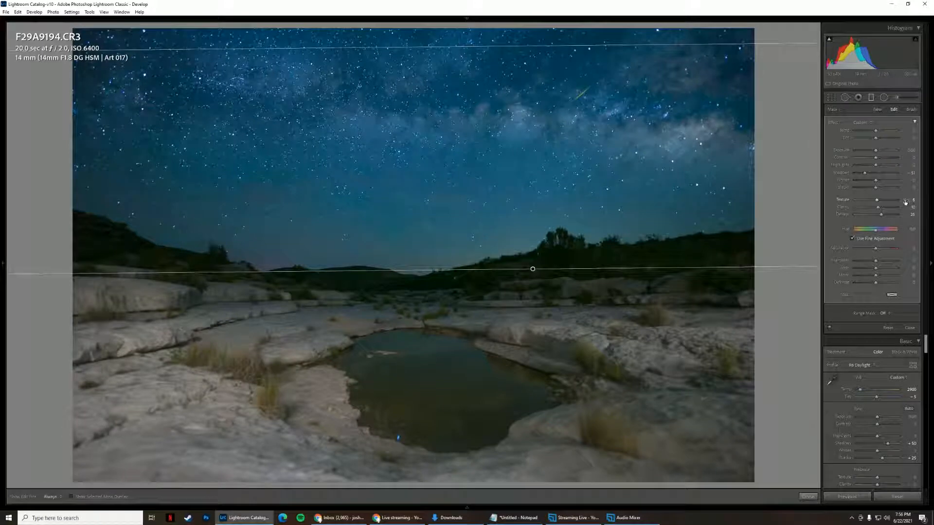
pyautogui.moveTo(910, 165)
pyautogui.mouseDown()
pyautogui.moveTo(921, 164)
pyautogui.moveTo(907, 165)
pyautogui.moveTo(907, 149)
pyautogui.mouseUp()
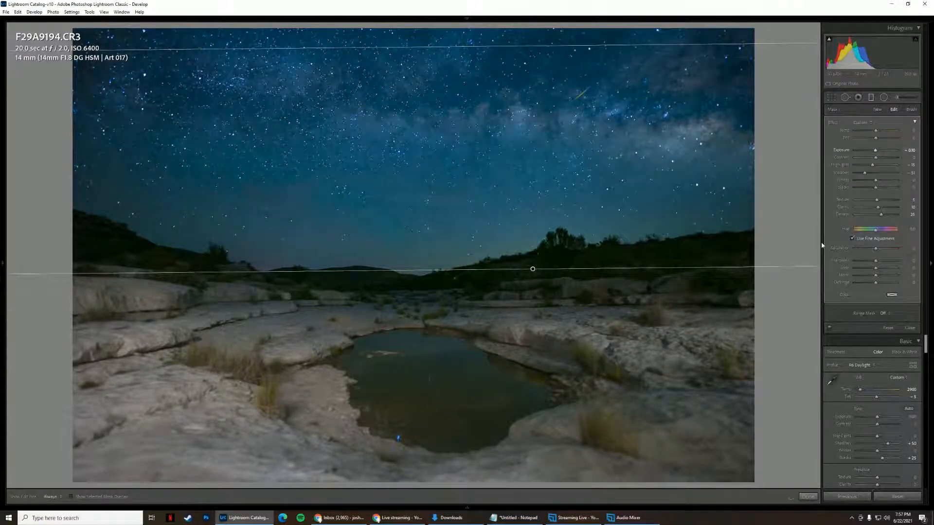
pyautogui.click(871, 97)
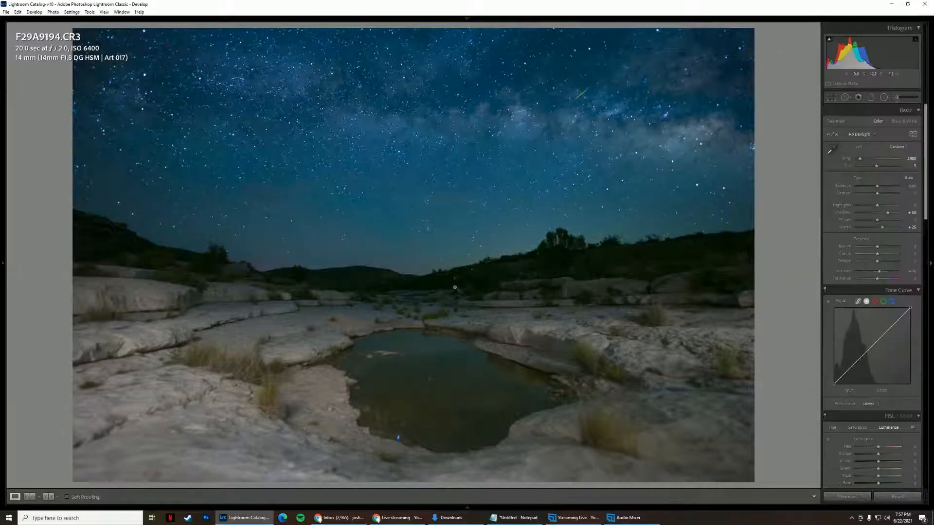
pyautogui.press('y')
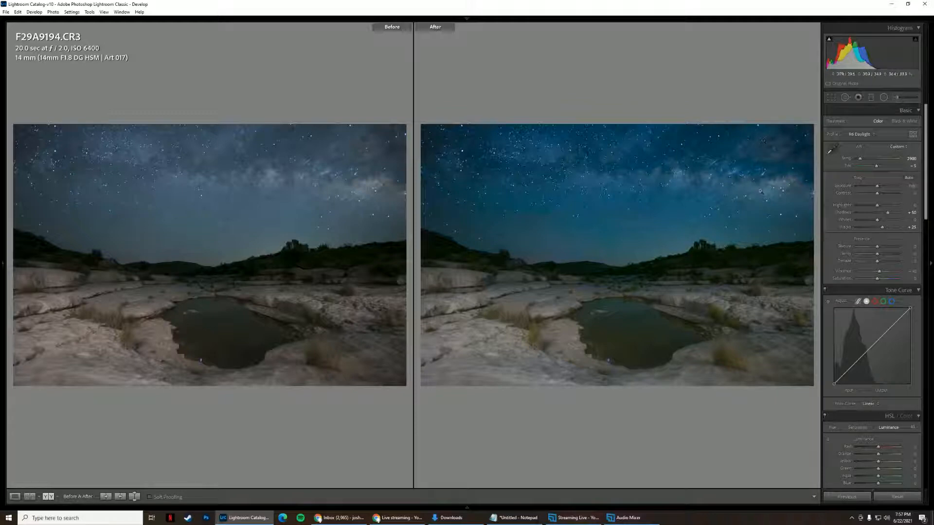
pyautogui.press('y')
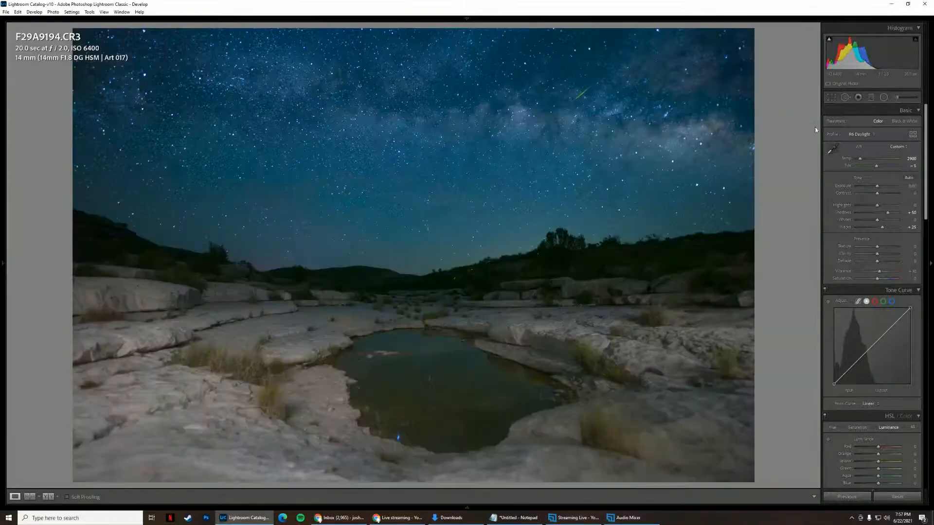
# - Add an inverted radial filter with the Dehaze effect over the Milky Way, then enlarge and tilt it to follow the band
pyautogui.click(883, 98)
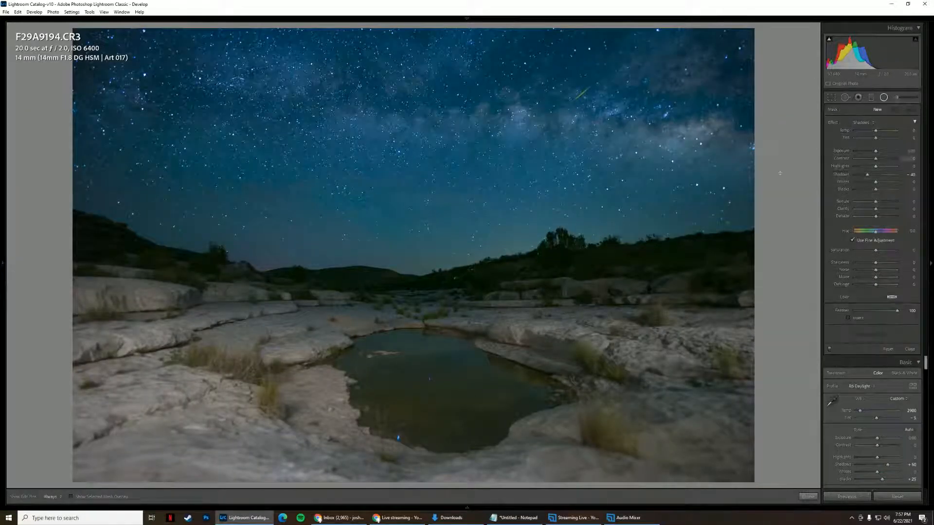
pyautogui.click(862, 125)
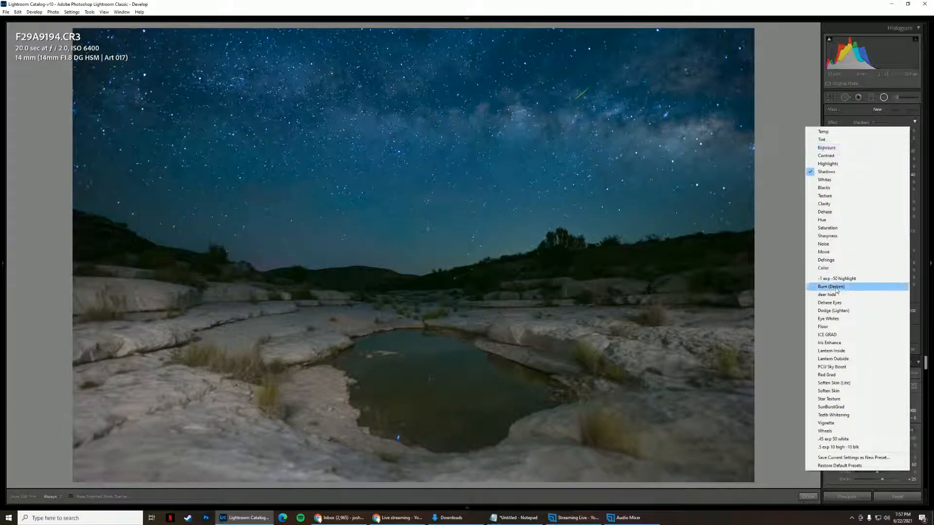
pyautogui.click(844, 212)
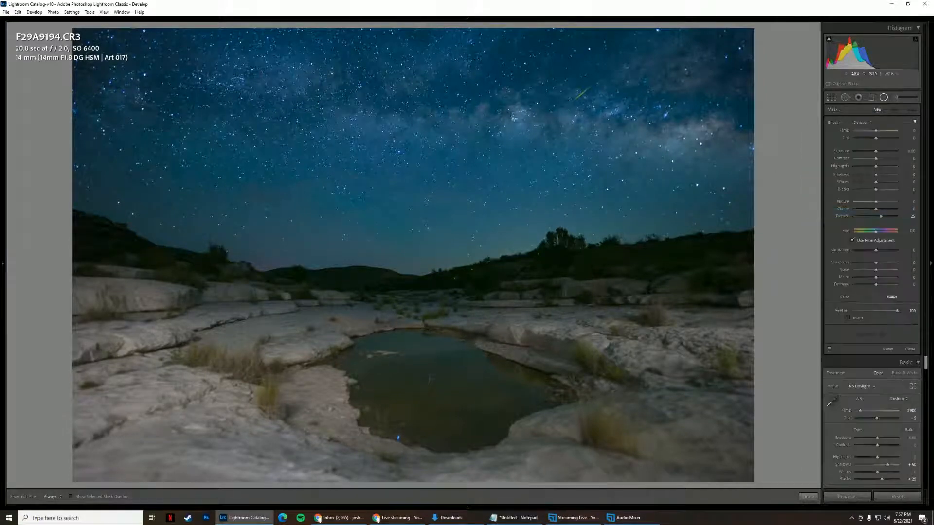
pyautogui.moveTo(514, 118); pyautogui.dragTo(695, 162)
pyautogui.moveTo(803, 194); pyautogui.dragTo(804, 193)
pyautogui.click(859, 318)
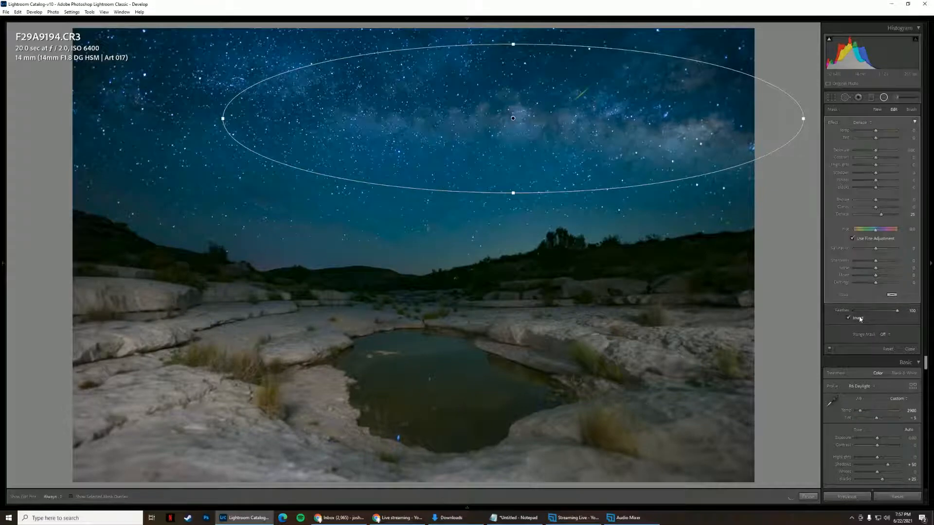
pyautogui.moveTo(512, 118); pyautogui.dragTo(590, 135)
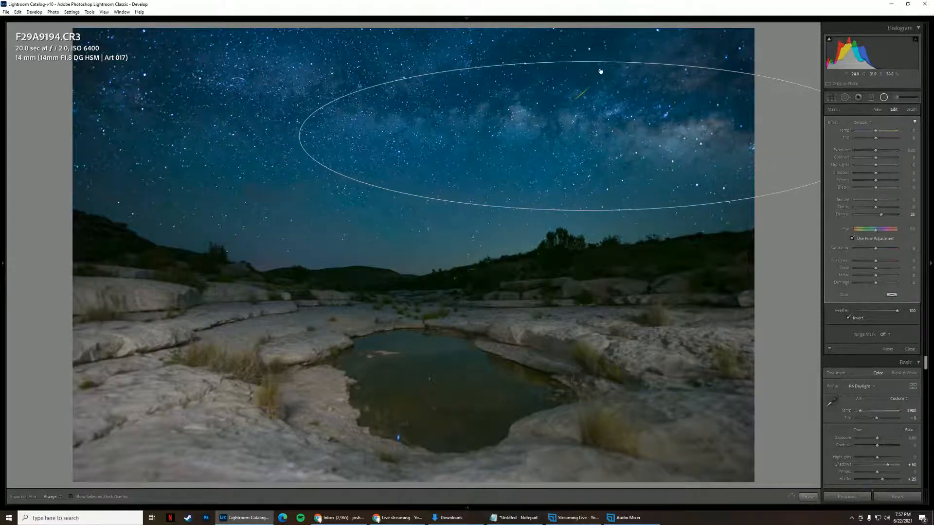
pyautogui.moveTo(612, 60); pyautogui.dragTo(616, 25)
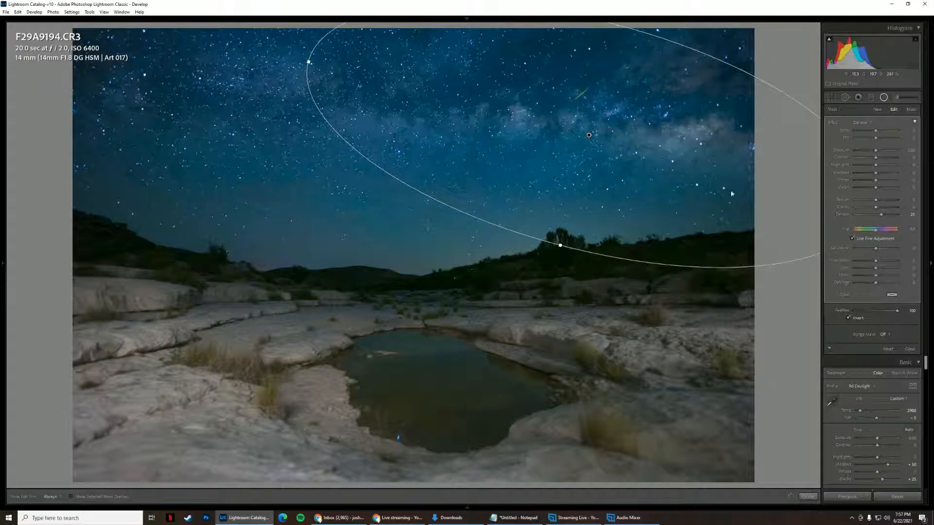
# - Set the radial filter's feather to 80, stretch it farther along the sky, and set dehaze to 40 and whites to 25 with lowered shadows
pyautogui.click(911, 310)
pyautogui.write('80')
pyautogui.press('Return')
pyautogui.moveTo(321, 39); pyautogui.dragTo(202, 34)
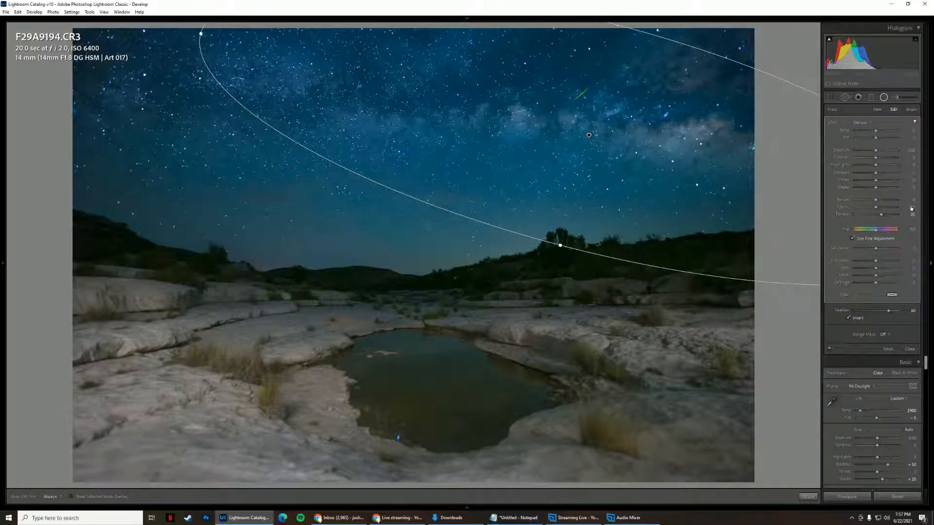
pyautogui.moveTo(912, 214); pyautogui.dragTo(919, 214)
pyautogui.moveTo(910, 173)
pyautogui.mouseDown()
pyautogui.moveTo(902, 173)
pyautogui.moveTo(921, 180)
pyautogui.mouseUp()
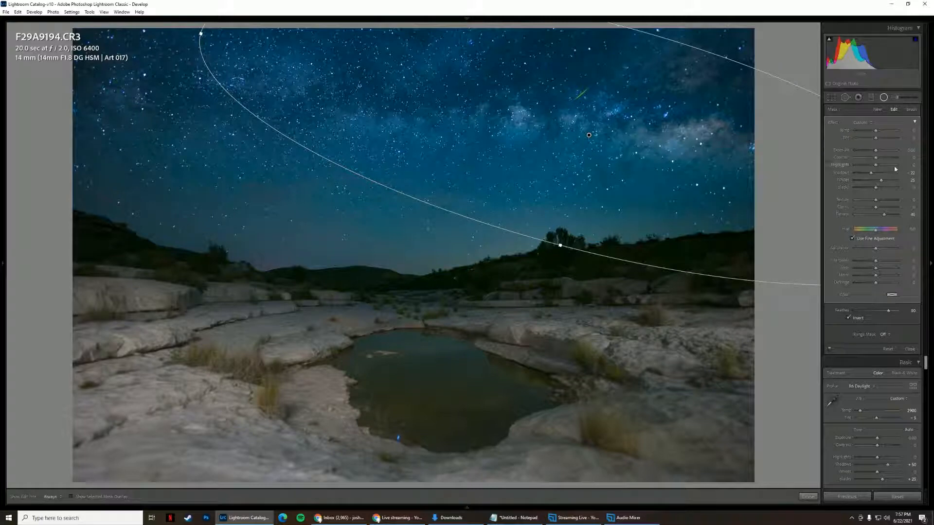
pyautogui.click(879, 109)
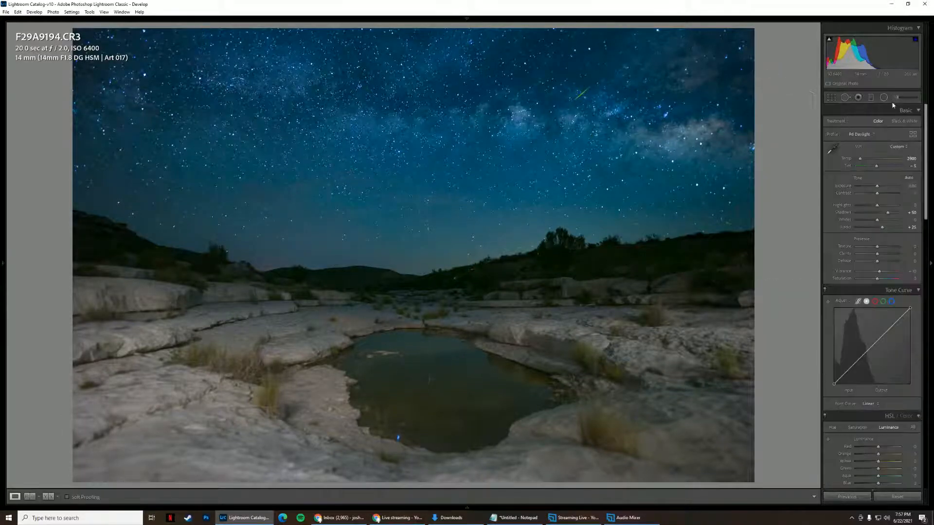
# - Choose a pinkish-magenta tint for an adjustment brush using the Color effect, and paint it along the Milky Way band
pyautogui.click(860, 123)
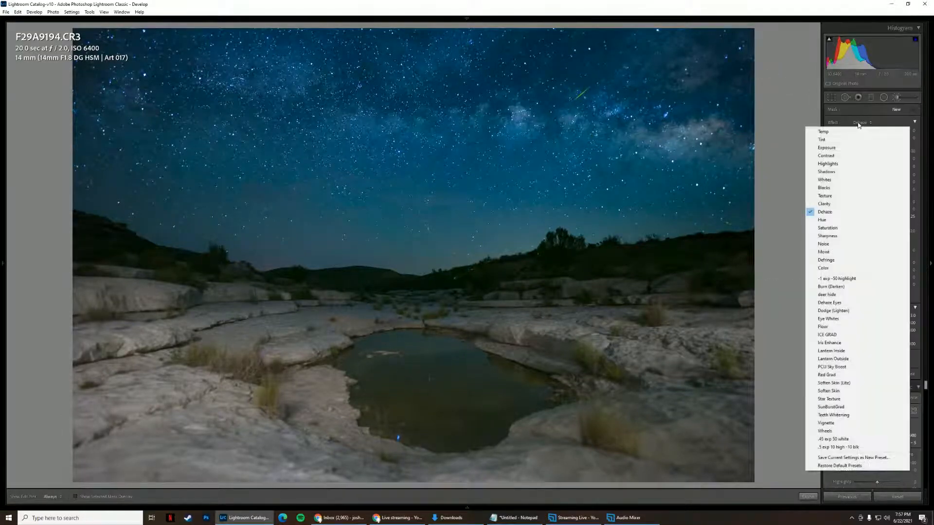
pyautogui.click(841, 274)
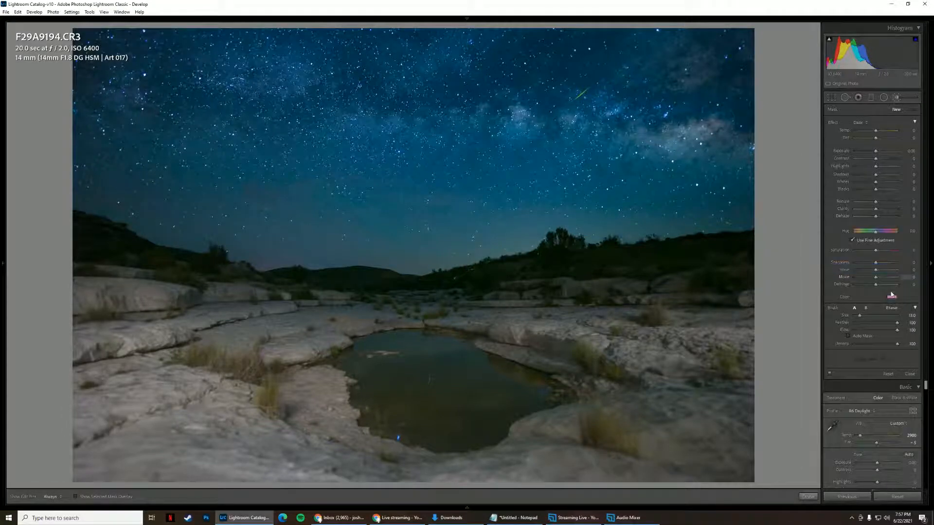
pyautogui.click(892, 297)
pyautogui.click(855, 321)
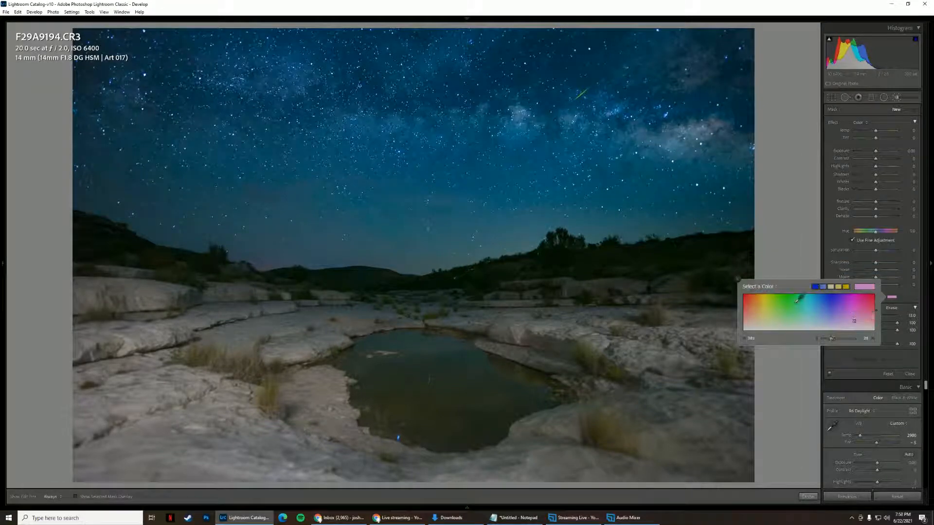
pyautogui.scroll(2, 702, 134)
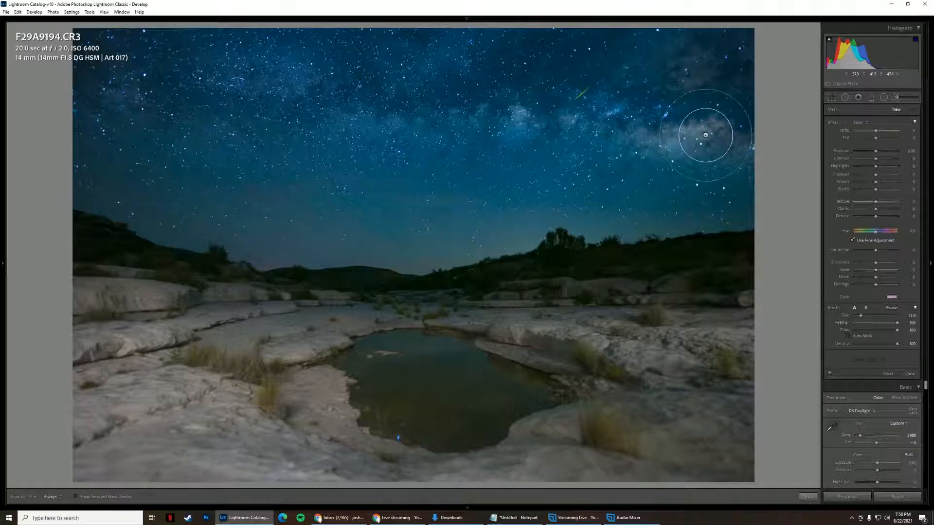
pyautogui.moveTo(705, 143)
pyautogui.mouseDown()
pyautogui.moveTo(600, 119)
pyautogui.moveTo(681, 124)
pyautogui.moveTo(737, 149)
pyautogui.moveTo(741, 164)
pyautogui.moveTo(748, 155)
pyautogui.moveTo(566, 123)
pyautogui.moveTo(424, 114)
pyautogui.moveTo(417, 101)
pyautogui.moveTo(428, 93)
pyautogui.moveTo(615, 112)
pyautogui.moveTo(687, 105)
pyautogui.moveTo(649, 103)
pyautogui.moveTo(627, 104)
pyautogui.mouseUp()
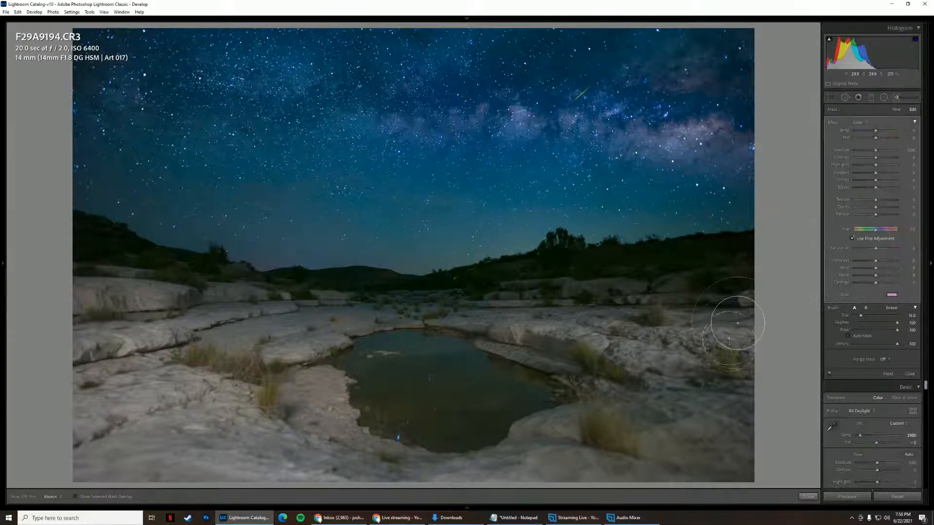
# - Reduce the saturation of the brushed Milky Way tint and finish the brush adjustment
pyautogui.click(891, 296)
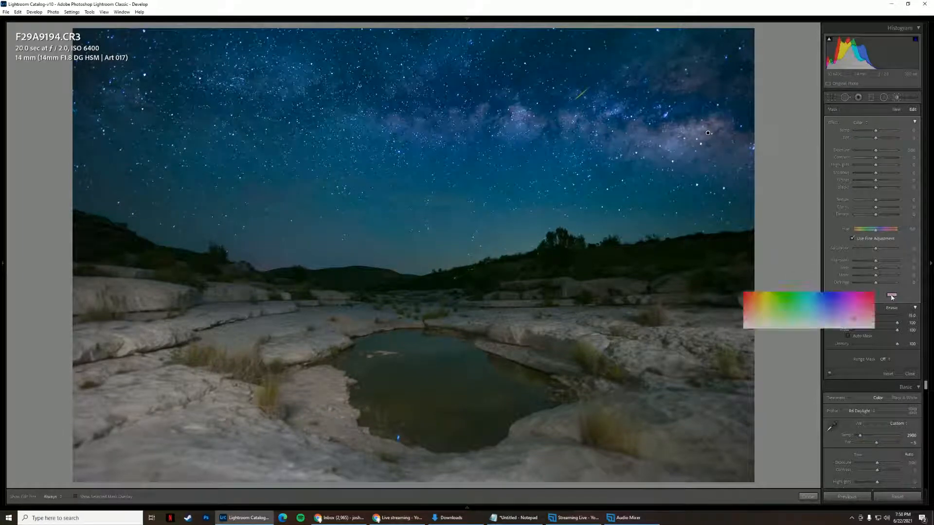
pyautogui.moveTo(831, 339); pyautogui.dragTo(826, 339)
pyautogui.click(739, 276)
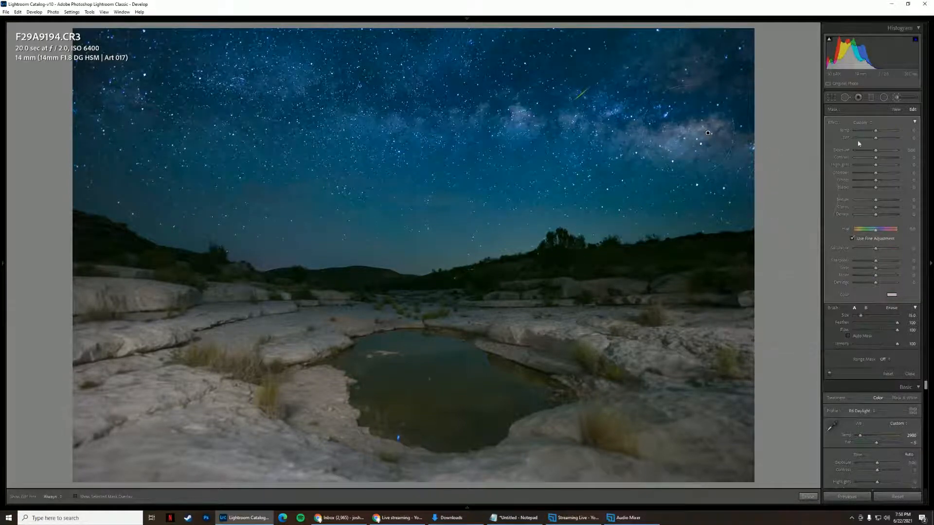
pyautogui.click(896, 98)
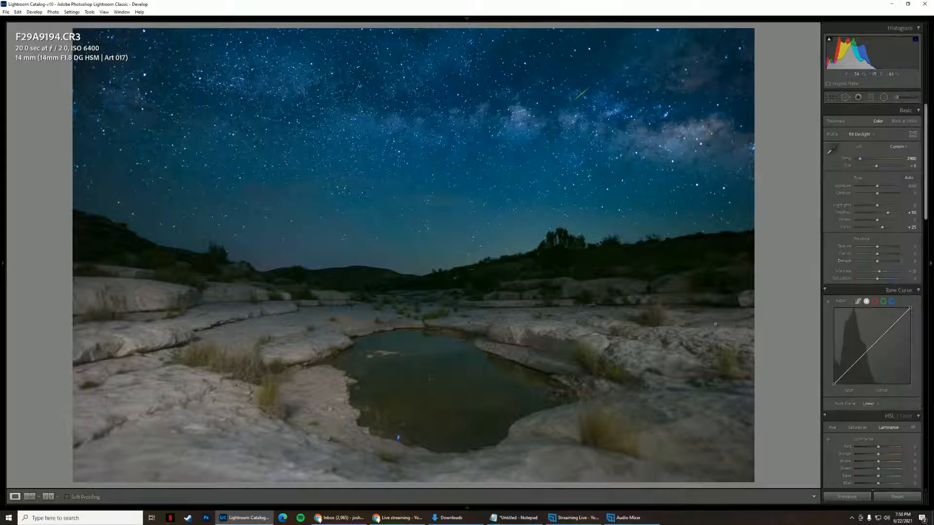
# - Add a diagonal graduated filter over the lower-left rocks with exposure -0.20 and highlights -32
pyautogui.press('m')
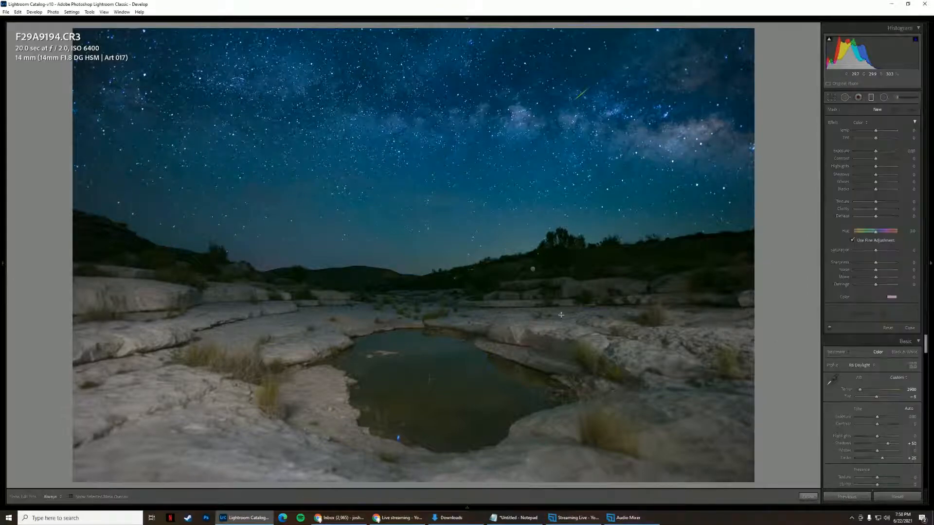
pyautogui.click(863, 123)
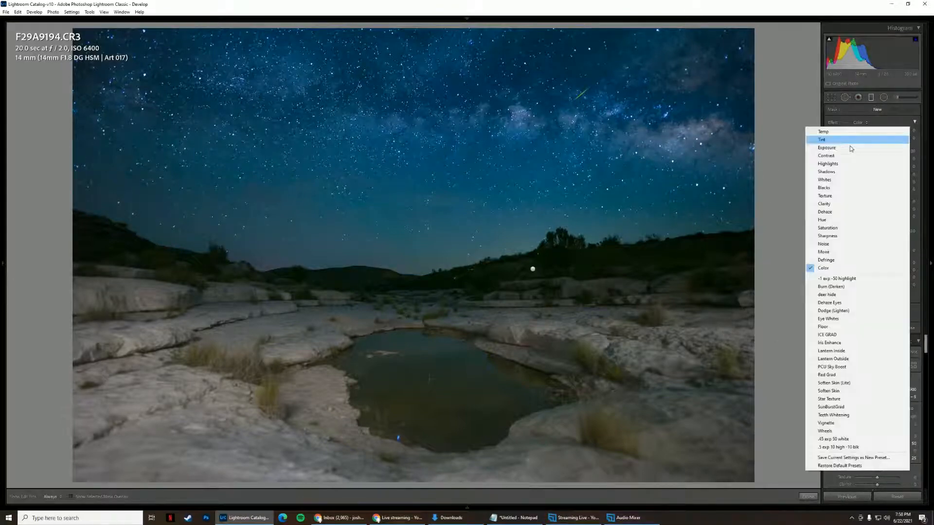
pyautogui.click(850, 149)
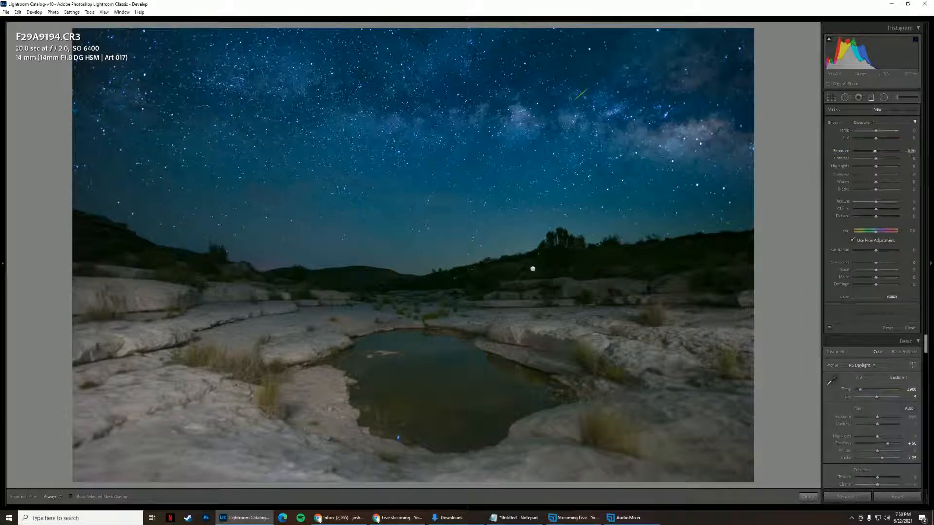
pyautogui.moveTo(128, 420)
pyautogui.mouseDown()
pyautogui.moveTo(139, 443)
pyautogui.moveTo(194, 301)
pyautogui.moveTo(246, 214)
pyautogui.moveTo(244, 198)
pyautogui.mouseUp()
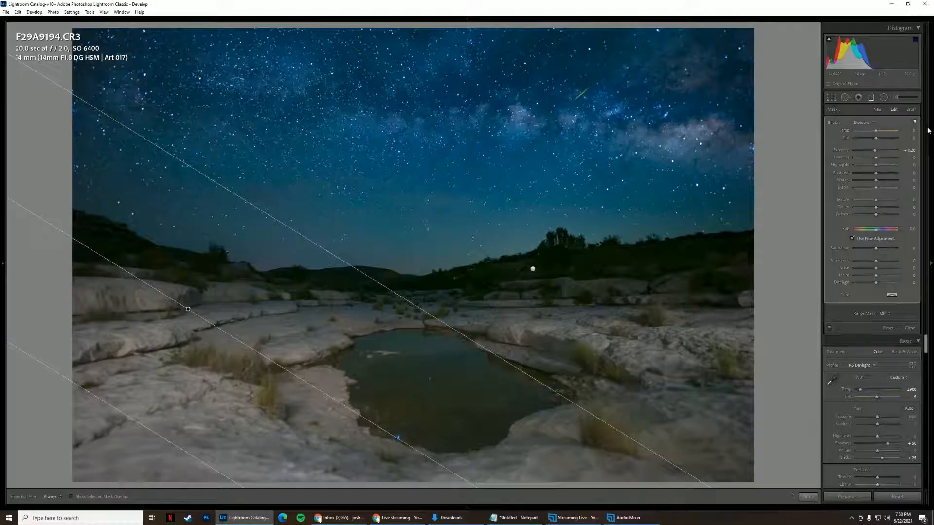
pyautogui.moveTo(918, 167); pyautogui.dragTo(870, 165)
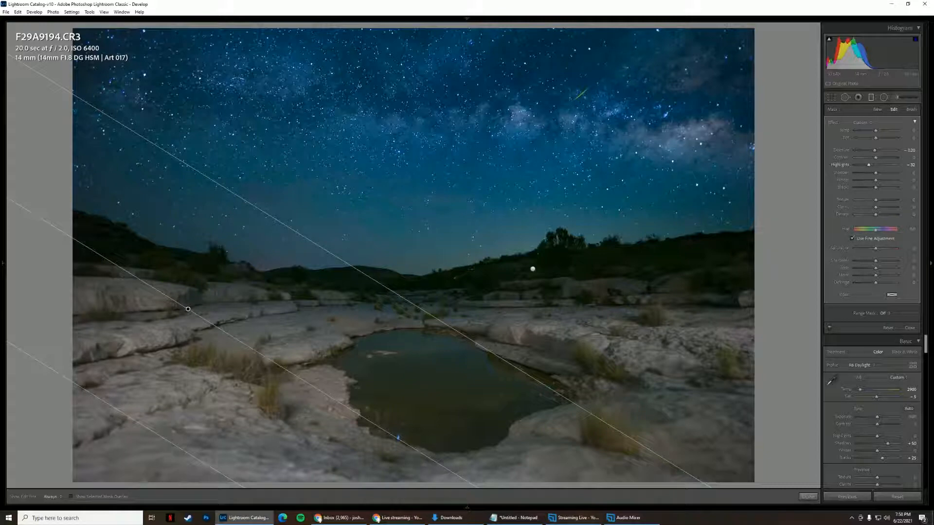
pyautogui.click(872, 98)
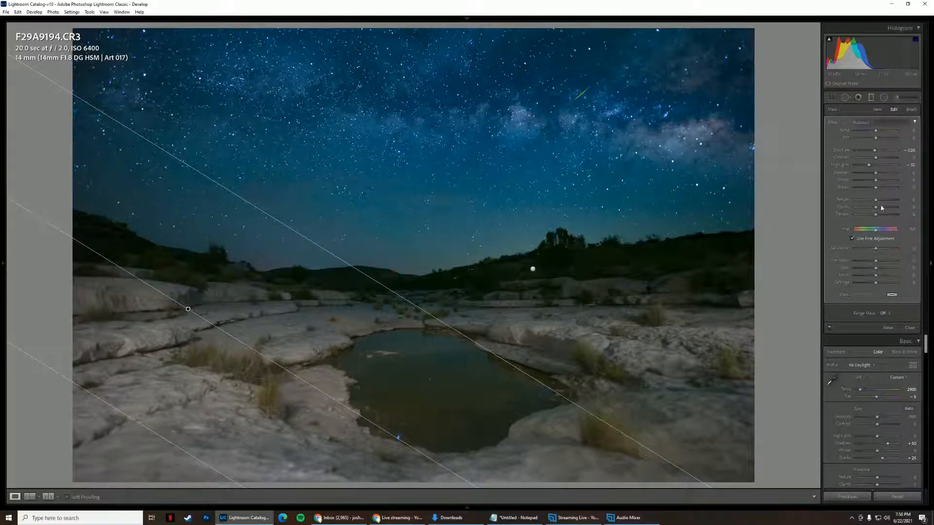
# - Straighten the night photo by rotating the crop to an angle of 2.37 and apply it
pyautogui.click(830, 98)
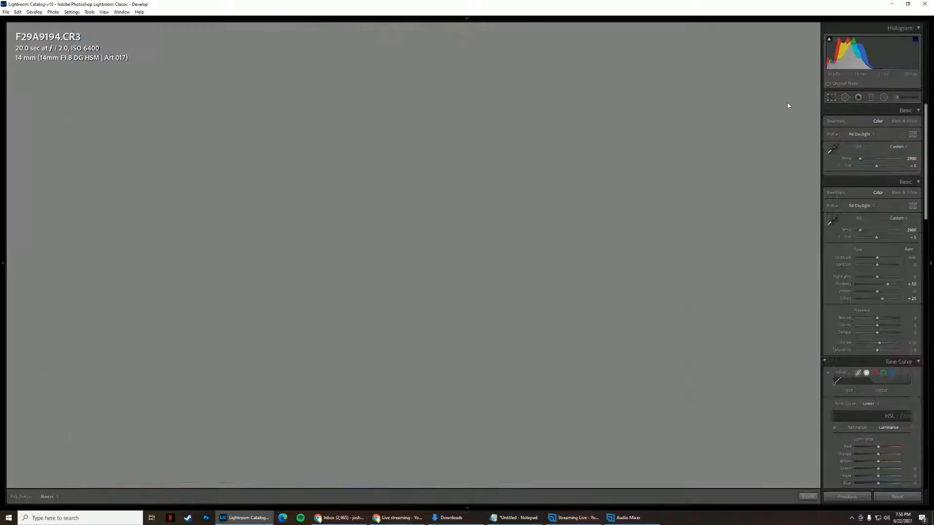
pyautogui.moveTo(784, 104); pyautogui.dragTo(787, 120)
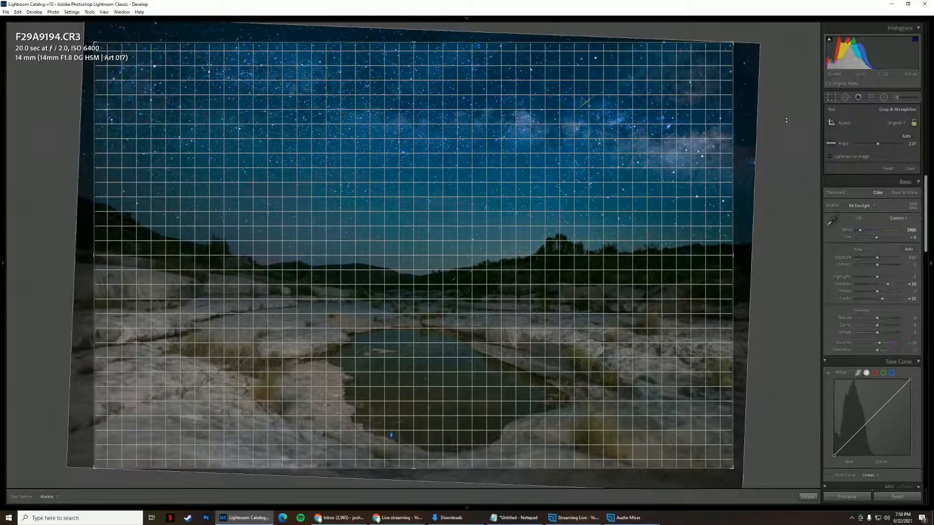
pyautogui.click(831, 97)
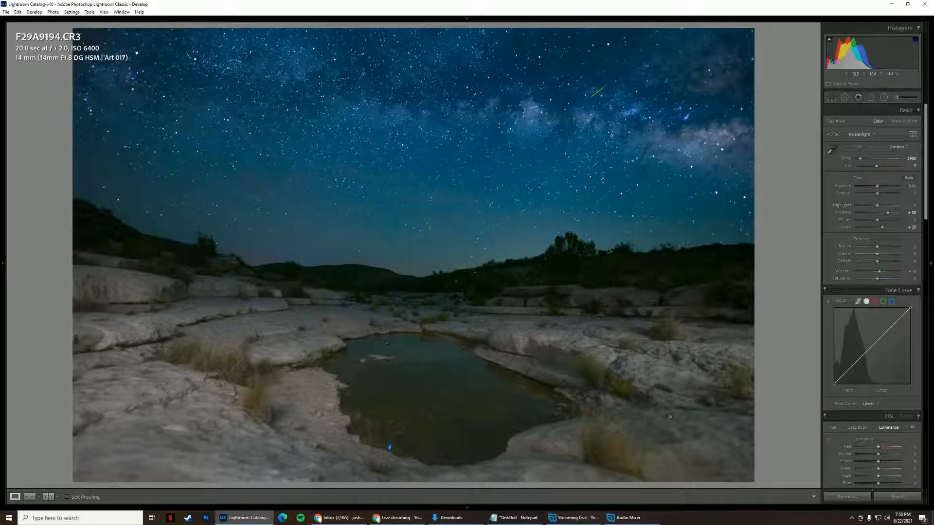
# - Add an inverted radial filter around the pool with exposure -0.20, raised whites and lowered blacks
pyautogui.click(884, 98)
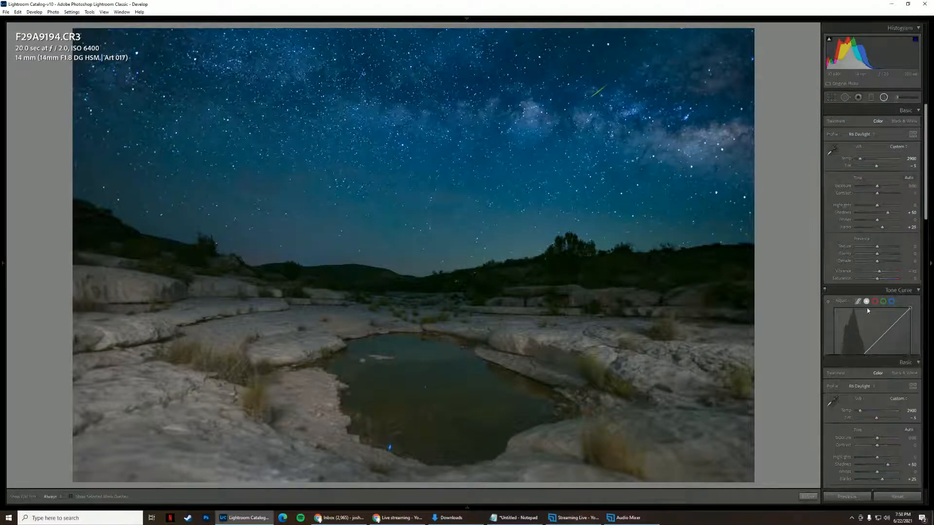
pyautogui.moveTo(423, 373); pyautogui.dragTo(579, 480)
pyautogui.click(858, 318)
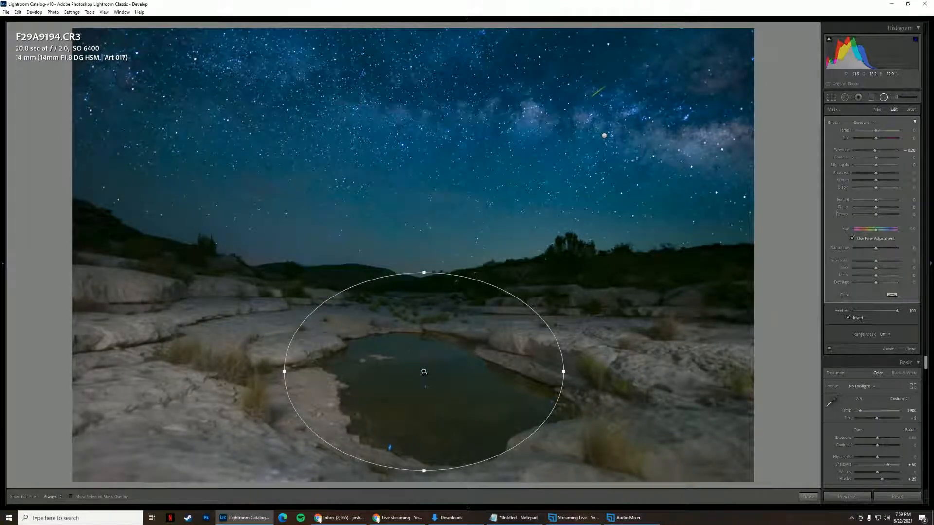
pyautogui.moveTo(424, 372); pyautogui.dragTo(434, 387)
pyautogui.moveTo(574, 387); pyautogui.dragTo(652, 387)
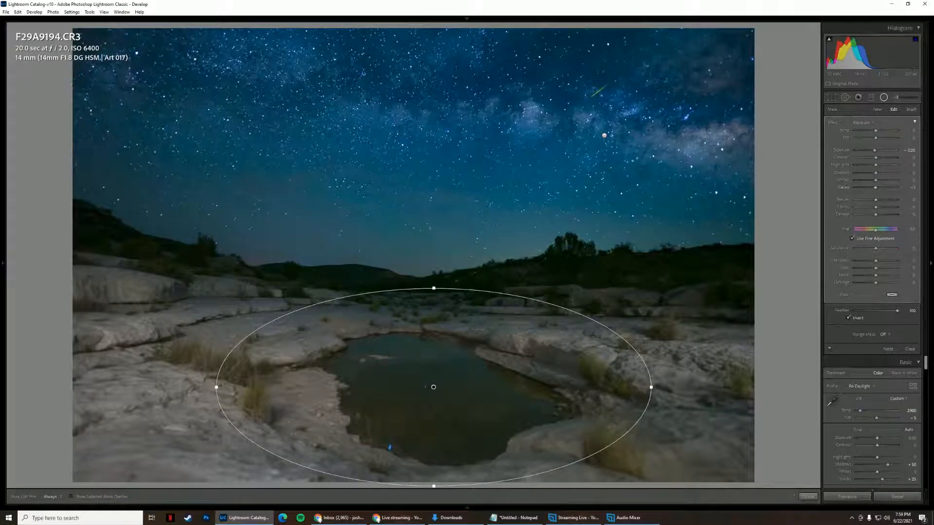
pyautogui.moveTo(875, 187); pyautogui.dragTo(915, 180)
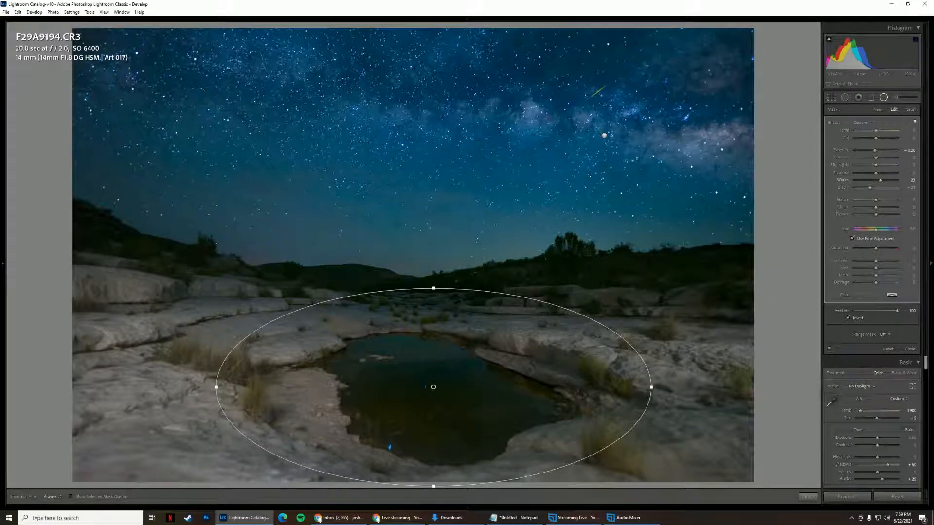
pyautogui.click(883, 98)
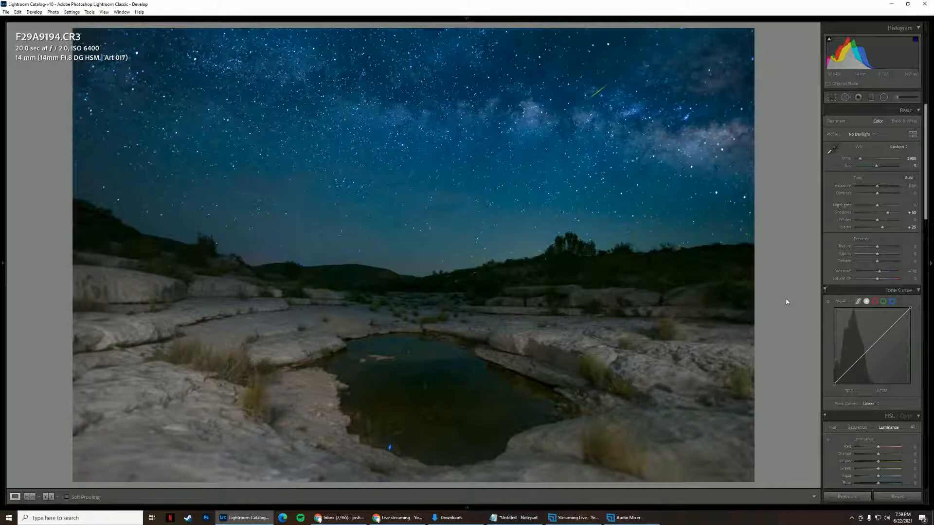
# - Compare the before and after views, and set vibrance to +25, dehaze to +10, and clarity and texture to +3
pyautogui.press('y')
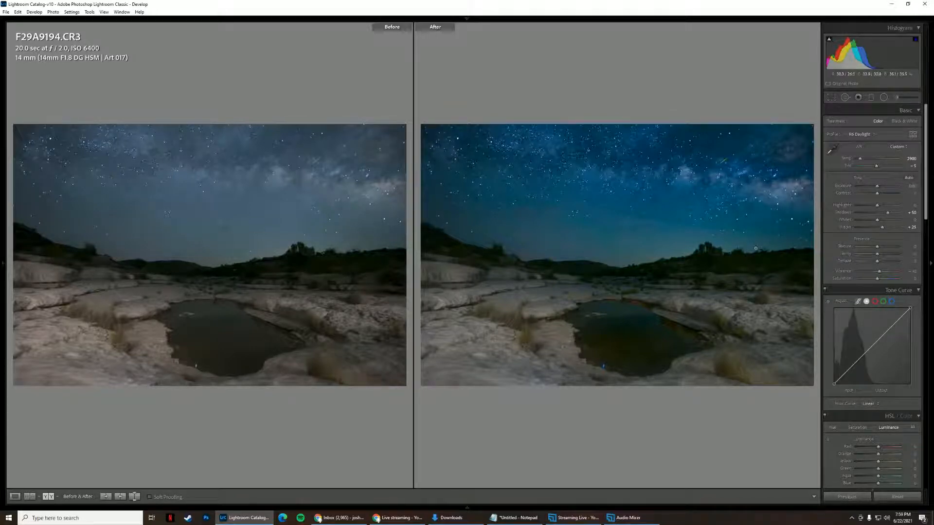
pyautogui.press('y')
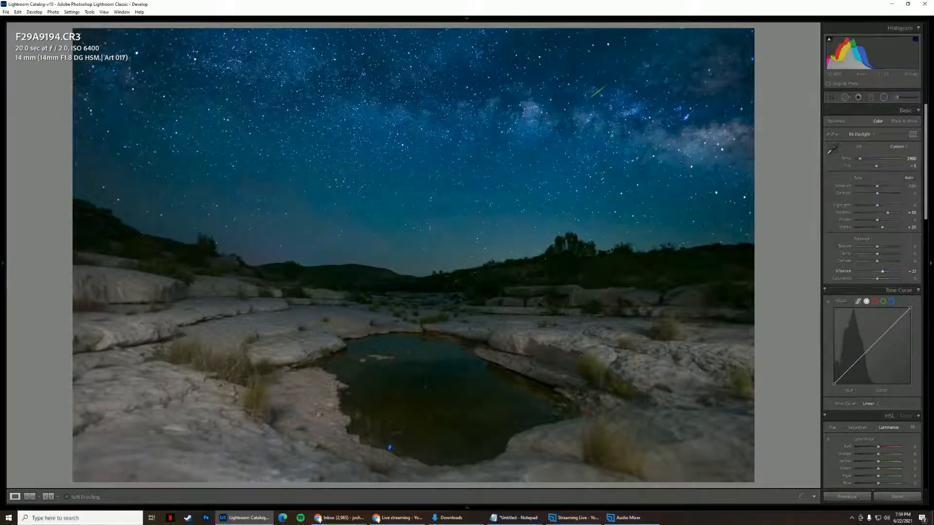
pyautogui.moveTo(878, 261); pyautogui.dragTo(880, 262)
pyautogui.click(907, 261)
pyautogui.write('10')
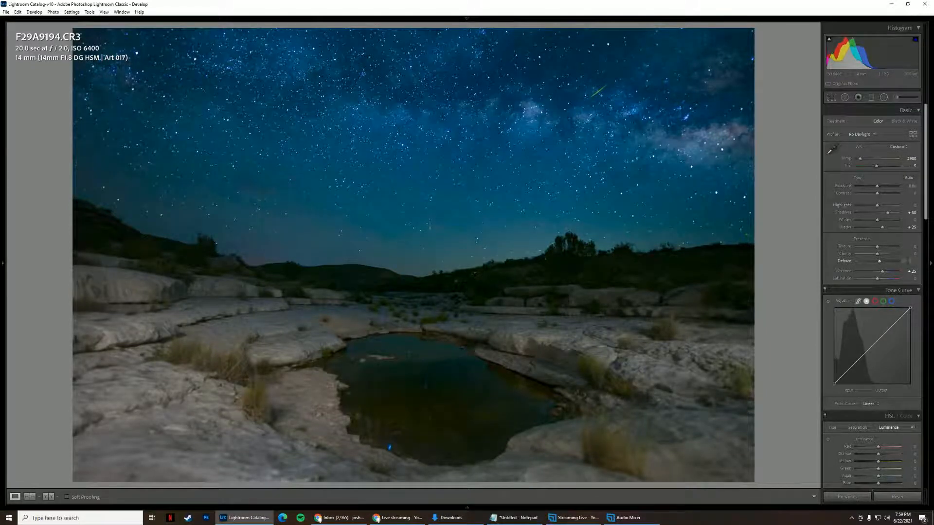
pyautogui.hotkey('shift', 'Tab')
pyautogui.write('3')
pyautogui.hotkey('shift', 'Tab')
pyautogui.write('3')
pyautogui.press('Return')
# - Raise the whites of the night photo and set its contrast to +10
pyautogui.click(910, 220)
pyautogui.write('20')
pyautogui.press('Return')
# - Compare the edited night photo with its original version and examine the horizon and rocks up close
pyautogui.press('y')
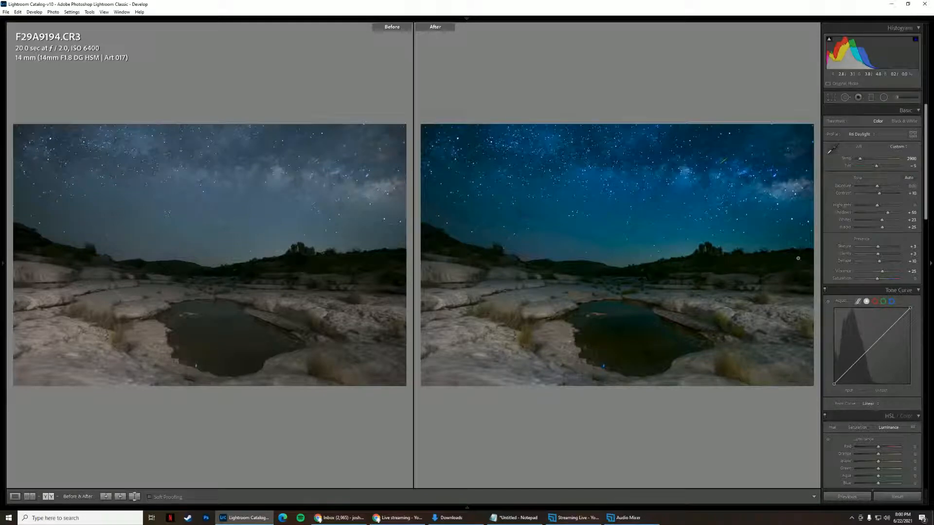
pyautogui.press('y')
pyautogui.click(618, 250)
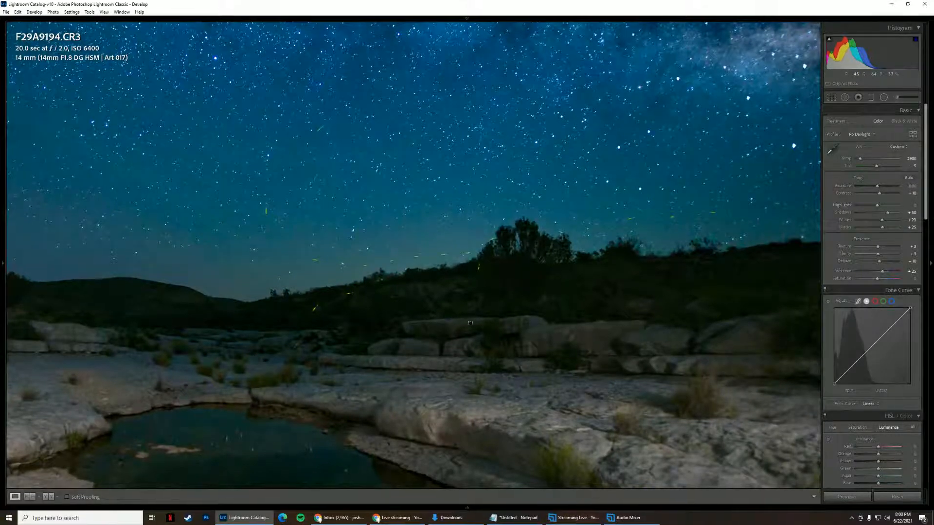
pyautogui.moveTo(470, 324); pyautogui.dragTo(507, 308)
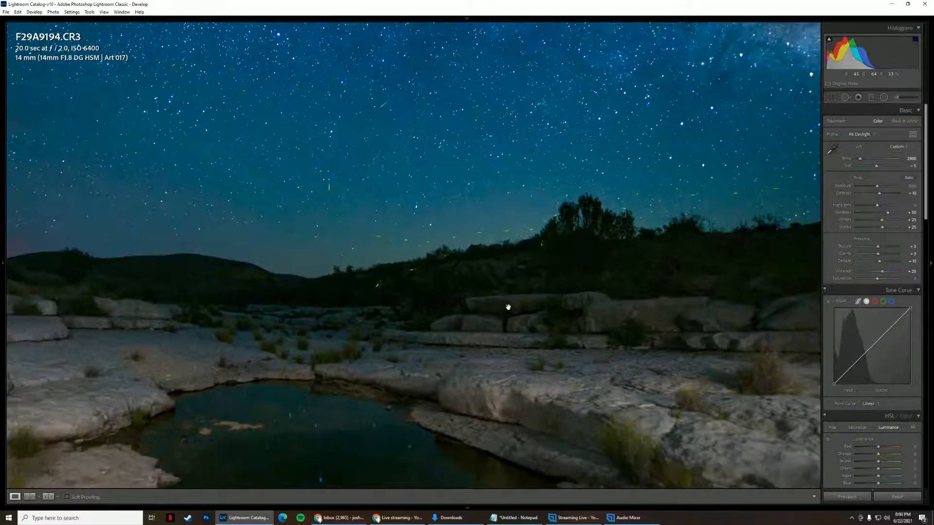
pyautogui.click(598, 327)
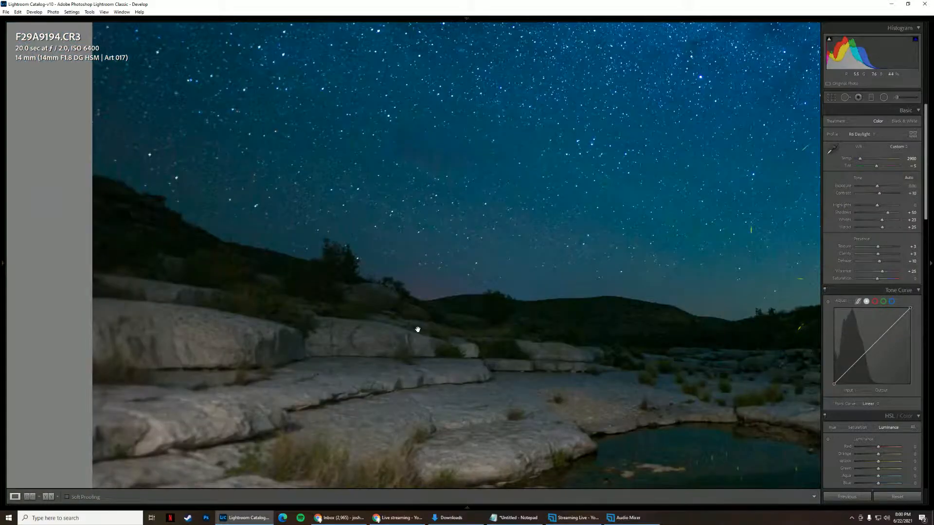
pyautogui.click(419, 328)
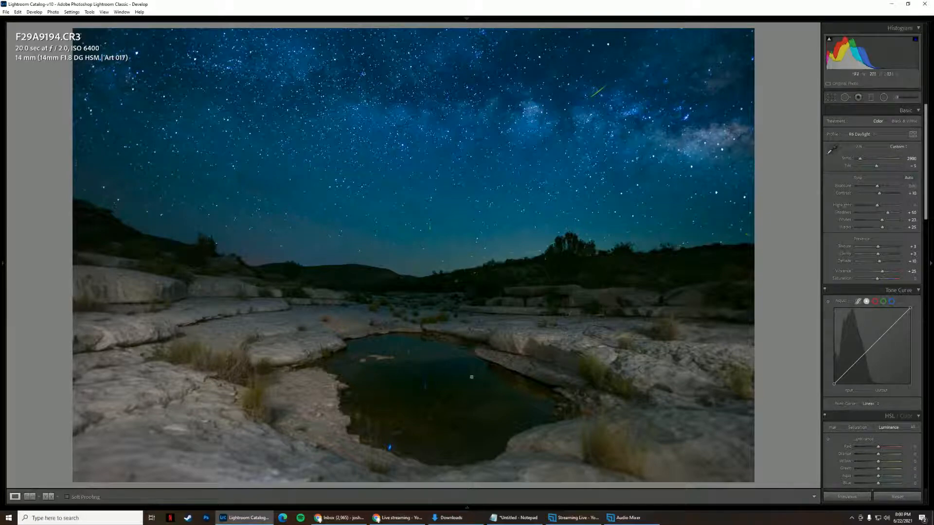
# - Switch to the virtual copy of the night photo and straighten its horizon by rotating the crop
pyautogui.moveTo(469, 507)
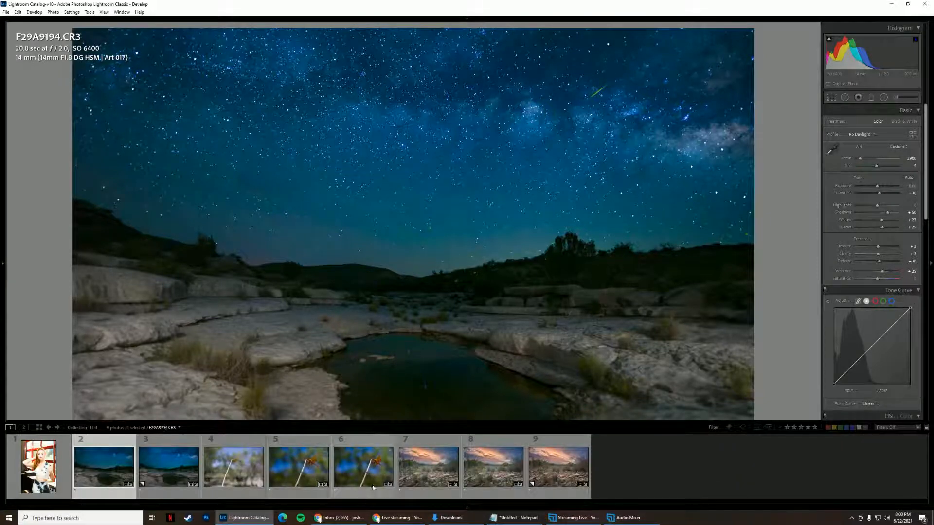
pyautogui.click(178, 474)
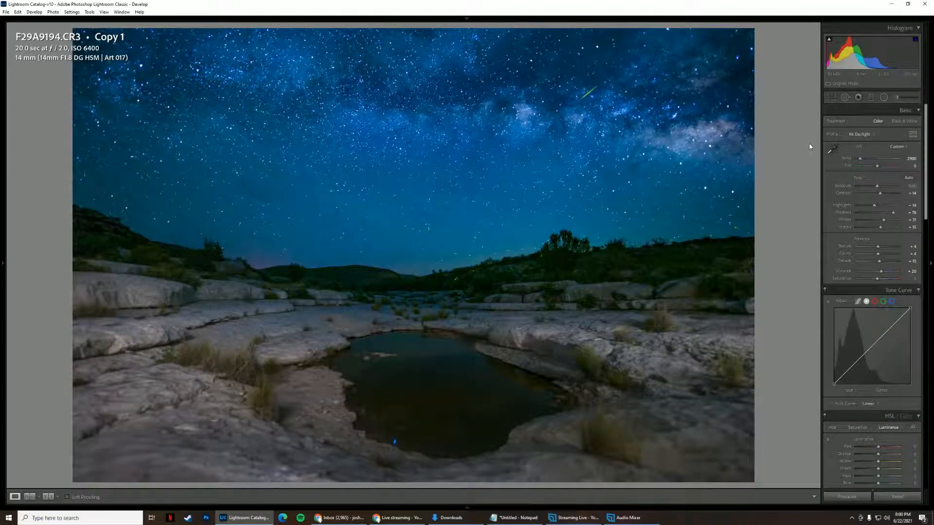
pyautogui.click(832, 100)
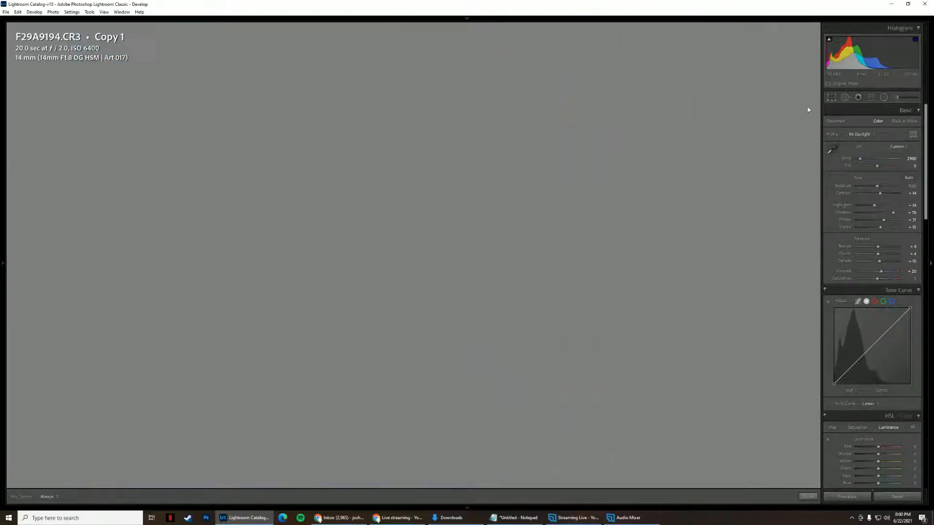
pyautogui.moveTo(800, 119); pyautogui.dragTo(801, 125)
pyautogui.click(831, 99)
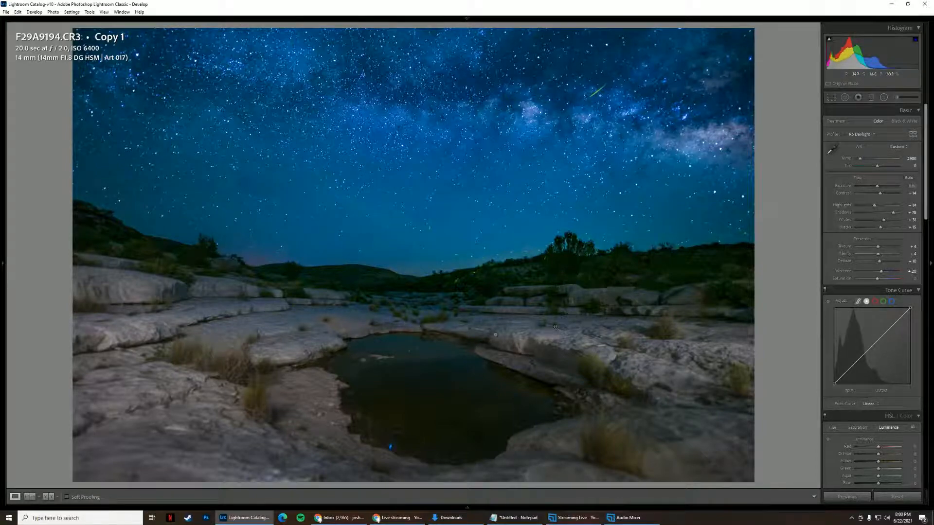
# - Open the straightened virtual copy in Photoshop for editing
pyautogui.moveTo(474, 508)
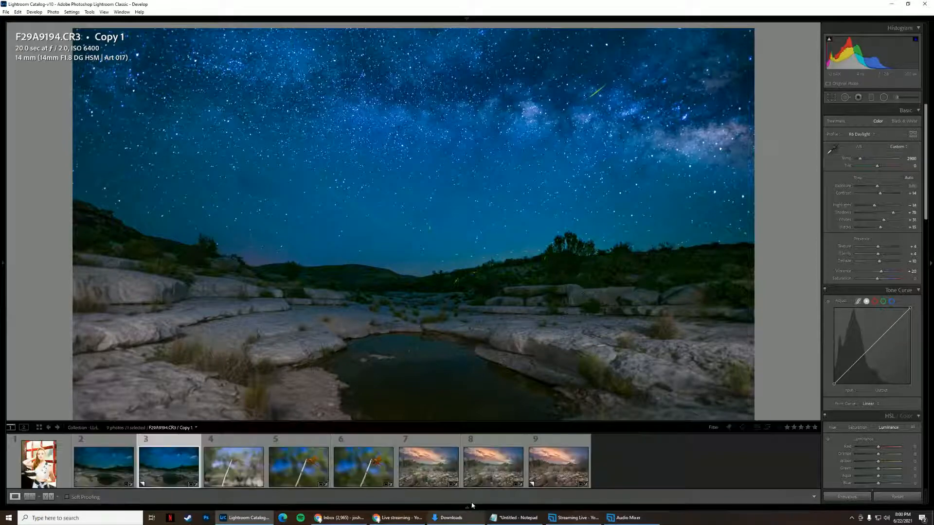
pyautogui.rightClick(175, 477)
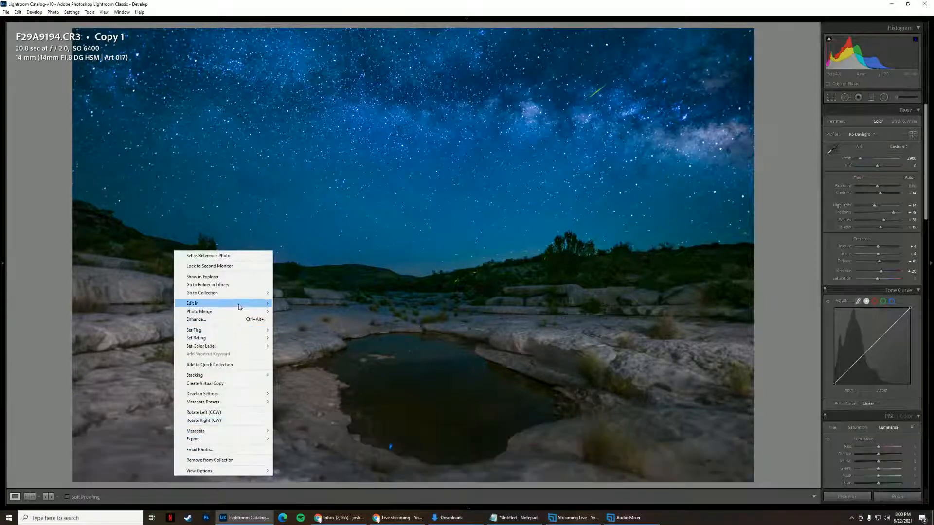
pyautogui.moveTo(241, 307)
pyautogui.click(301, 304)
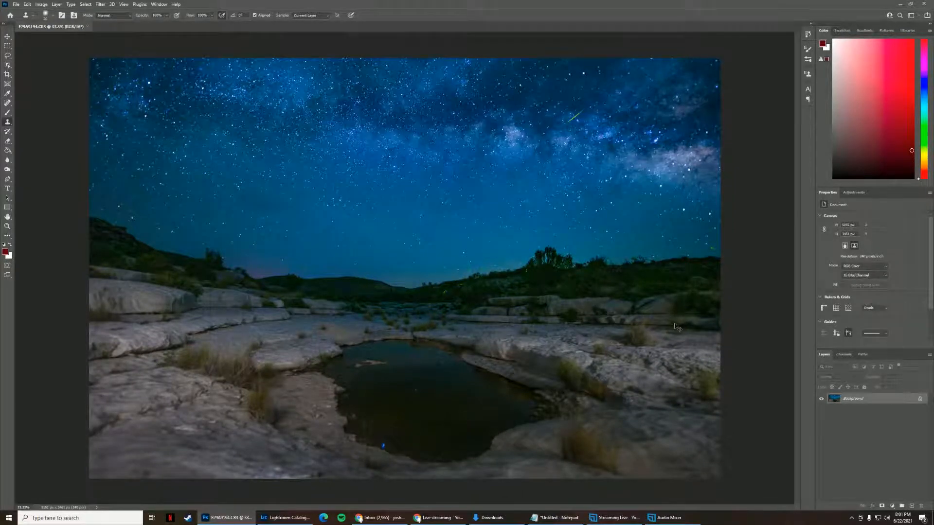
# - Duplicate the background layer and denoise the duplicate with Topaz DeNoise AI in Low Light mode
pyautogui.hotkey('ctrl', 'j')
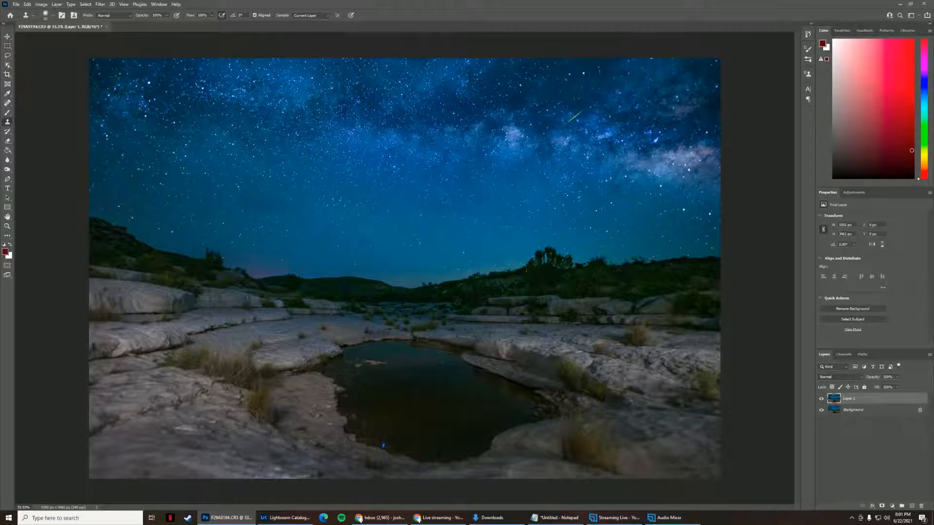
pyautogui.click(100, 4)
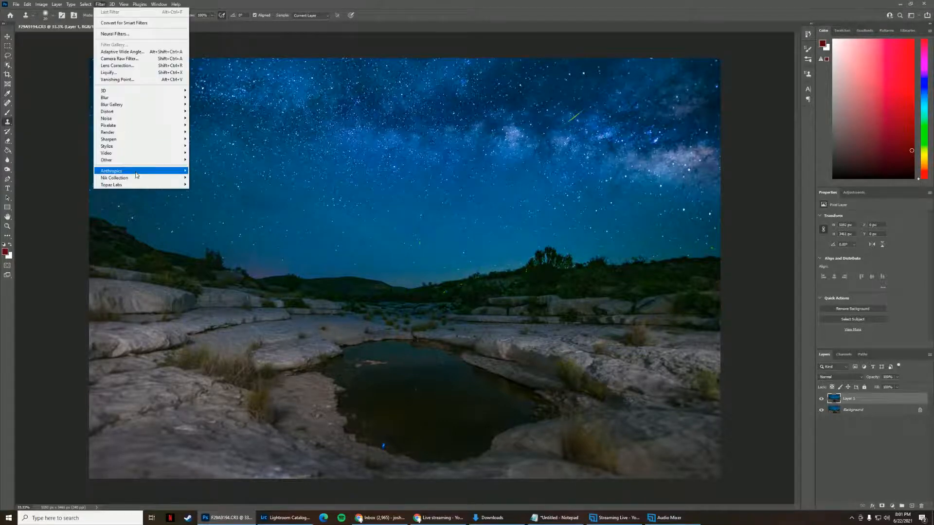
pyautogui.moveTo(135, 187)
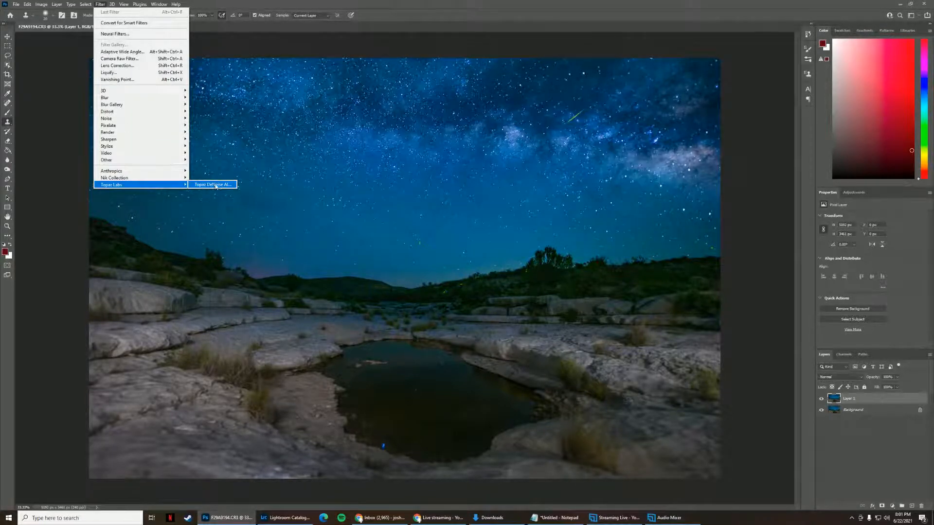
pyautogui.click(213, 185)
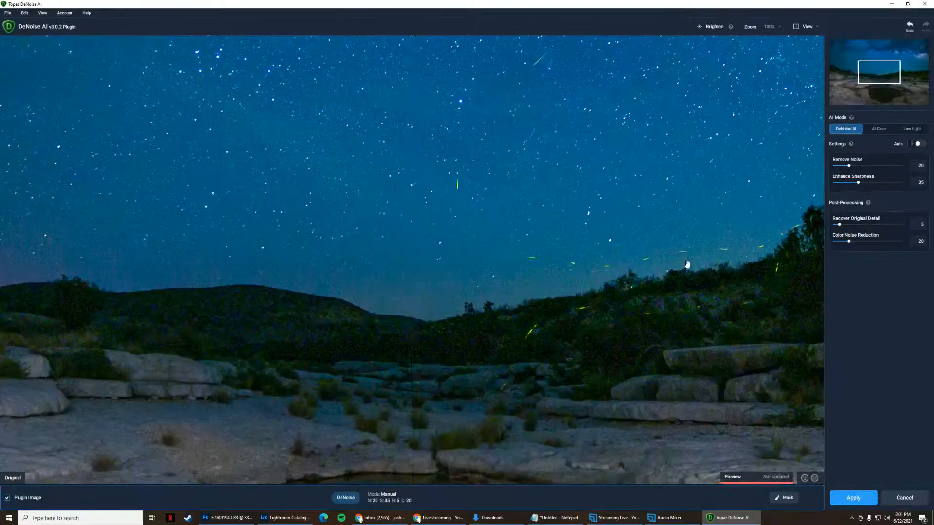
pyautogui.click(913, 130)
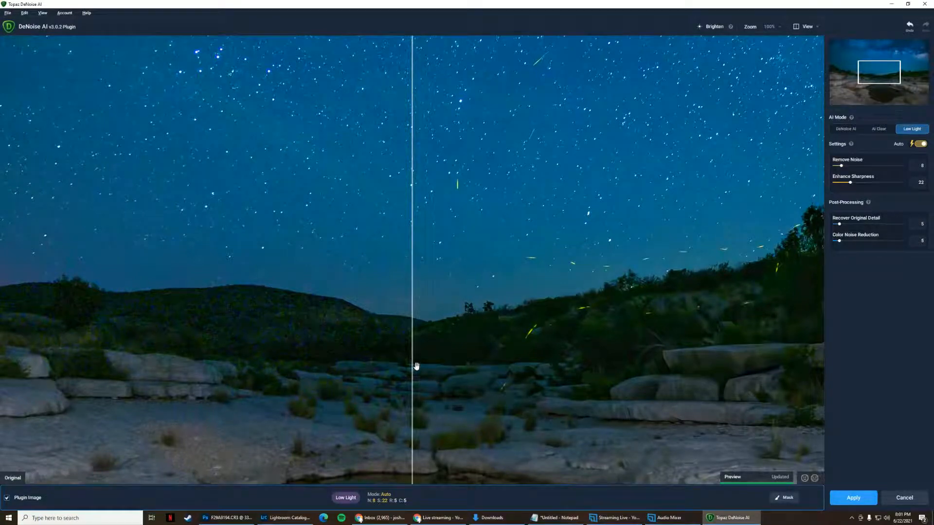
pyautogui.click(854, 499)
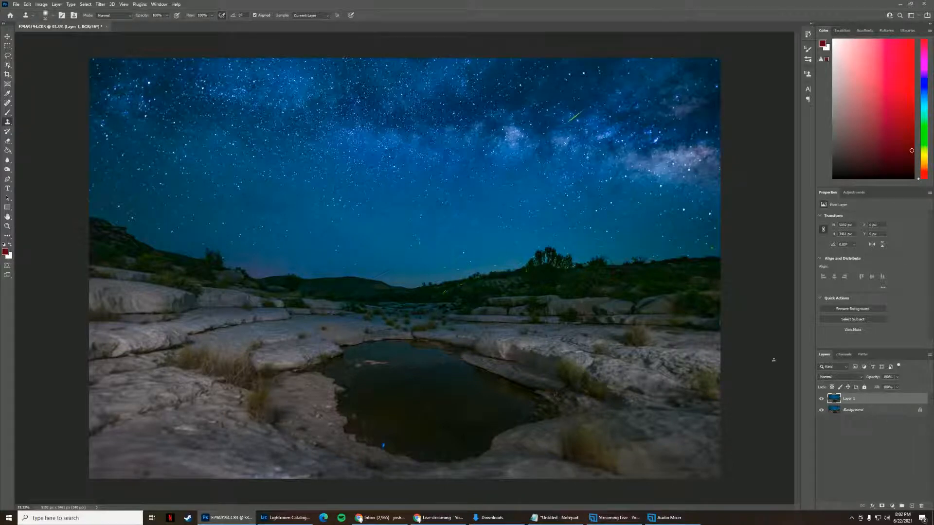
# - Lower the opacity of the denoised layer and keep that layer selected
pyautogui.click(897, 377)
pyautogui.moveTo(898, 387); pyautogui.dragTo(891, 389)
pyautogui.click(880, 423)
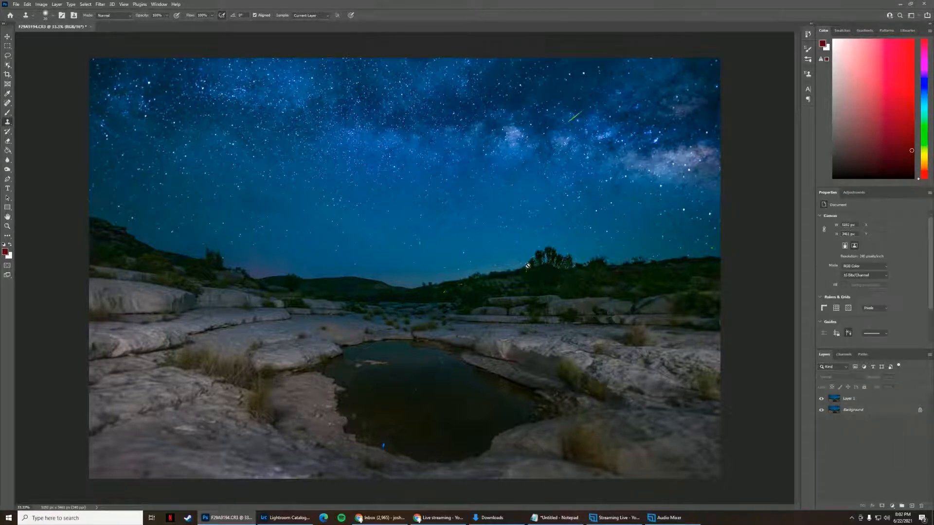
pyautogui.click(852, 398)
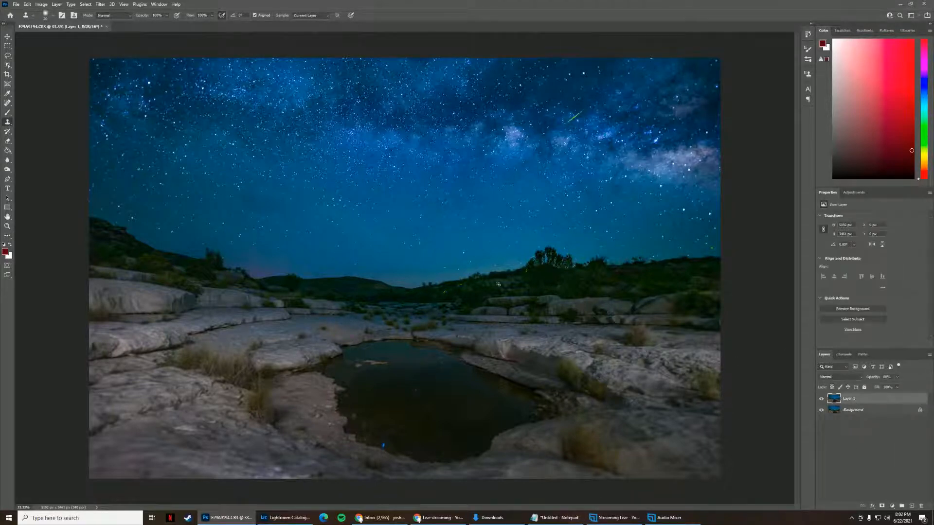
# - Add a white mask to the denoised layer and set the foreground color to medium gray 838383
pyautogui.click(882, 507)
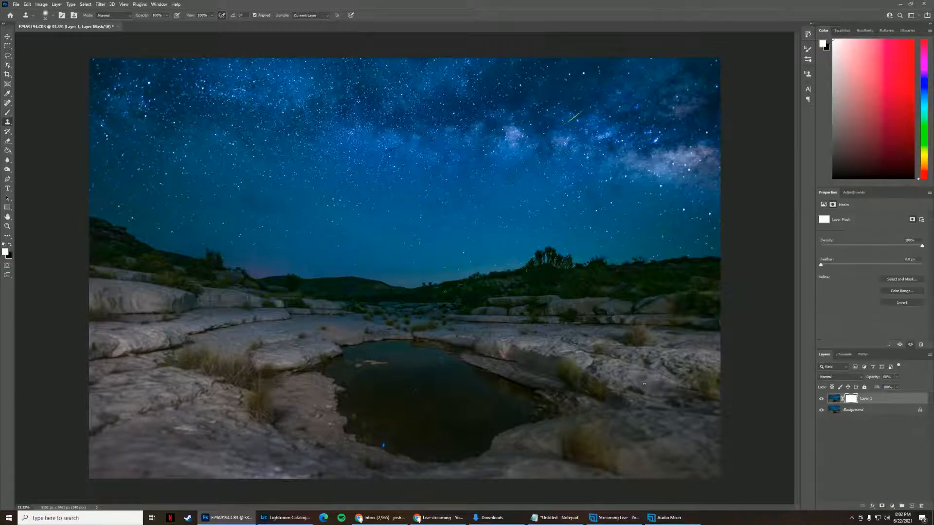
pyautogui.click(10, 244)
pyautogui.click(5, 251)
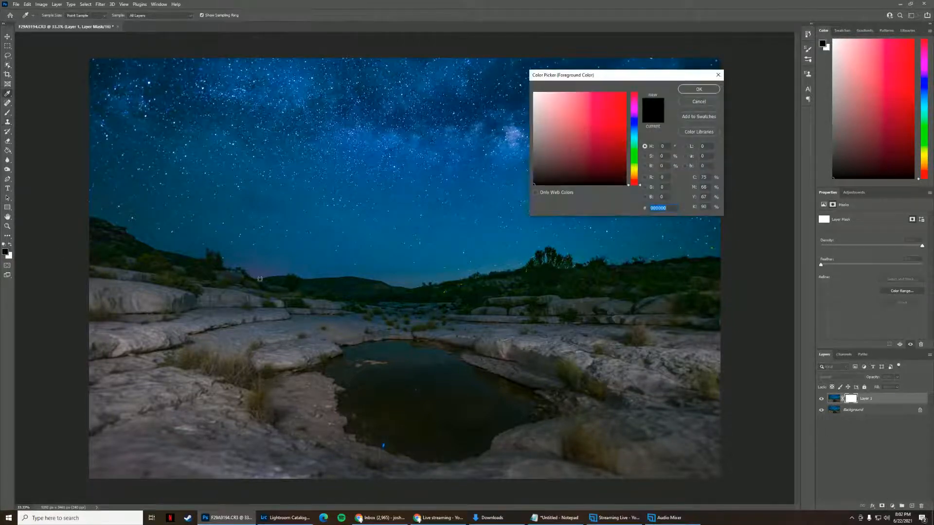
pyautogui.click(532, 137)
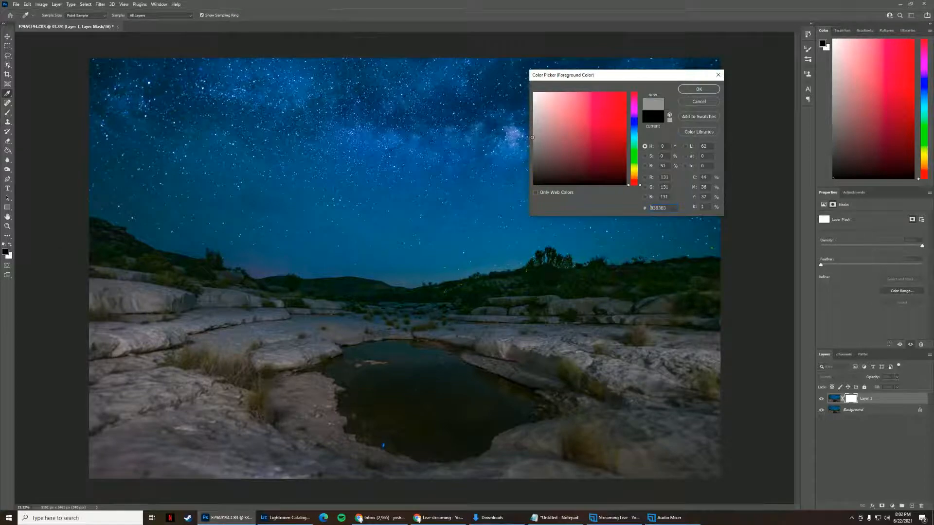
pyautogui.click(704, 92)
# - Try to paint over the sky on the layer mask with an enlarged Clone Stamp
pyautogui.rightClick(549, 242)
pyautogui.click(496, 260)
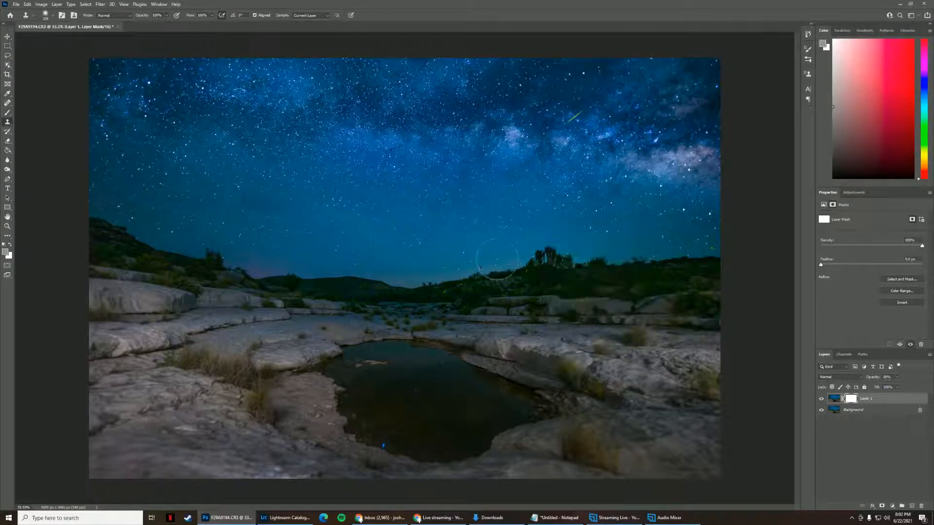
pyautogui.click(497, 259)
pyautogui.click(465, 191)
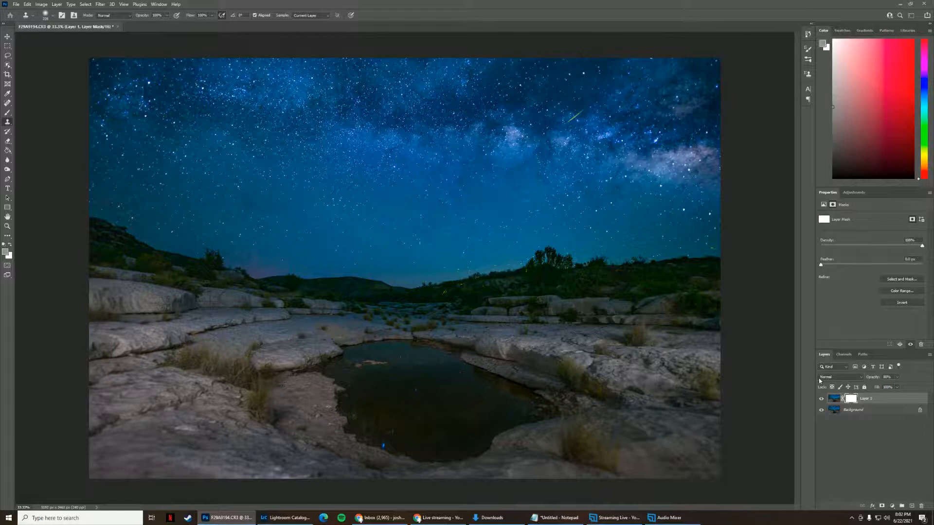
# - Paint gray over the sky on the denoised layer's mask using the Brush tool with an enlarged tip
pyautogui.click(7, 112)
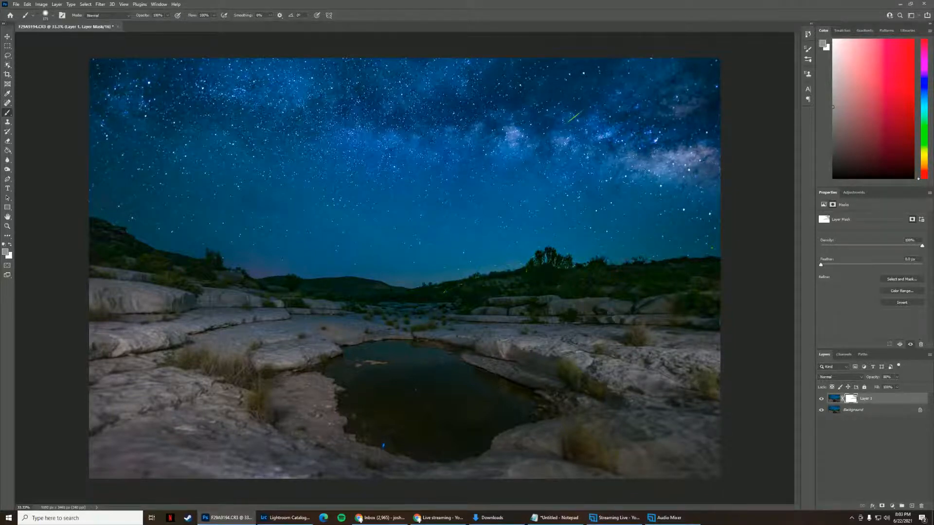
pyautogui.rightClick(620, 168)
pyautogui.moveTo(663, 188); pyautogui.dragTo(698, 188)
pyautogui.press('Return')
pyautogui.click(433, 188)
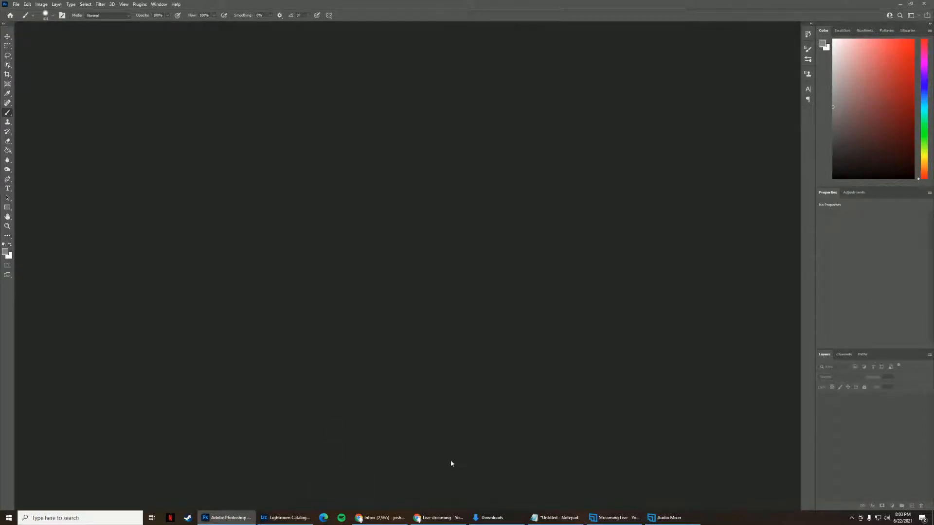
# - Switch to the open Notepad list and add the line "dxo noise filter" below the premium presets entry
pyautogui.click(556, 518)
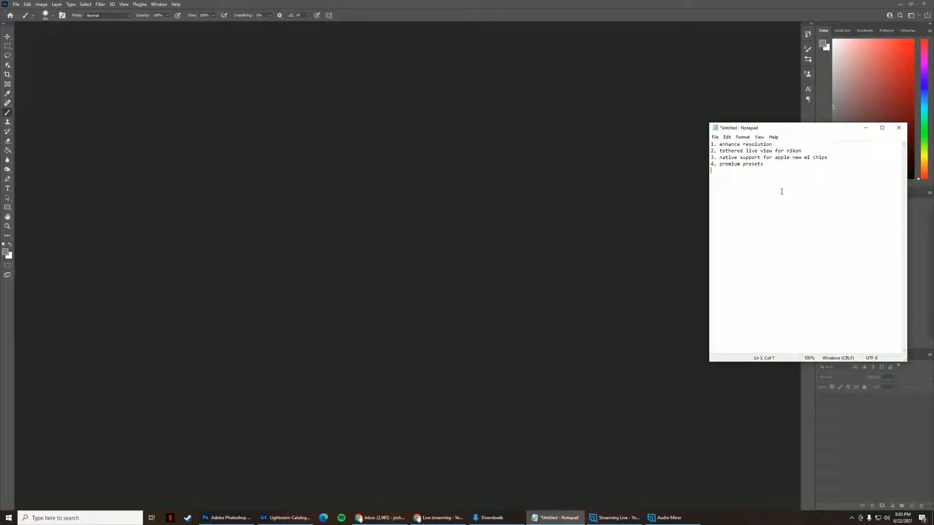
pyautogui.write('dxo noise filter')
# - Switch to Lightroom Classic and compare F29A9194-Edit.tif with the F29A9194.CR3 original and its Copy 1 at full view
pyautogui.click(280, 517)
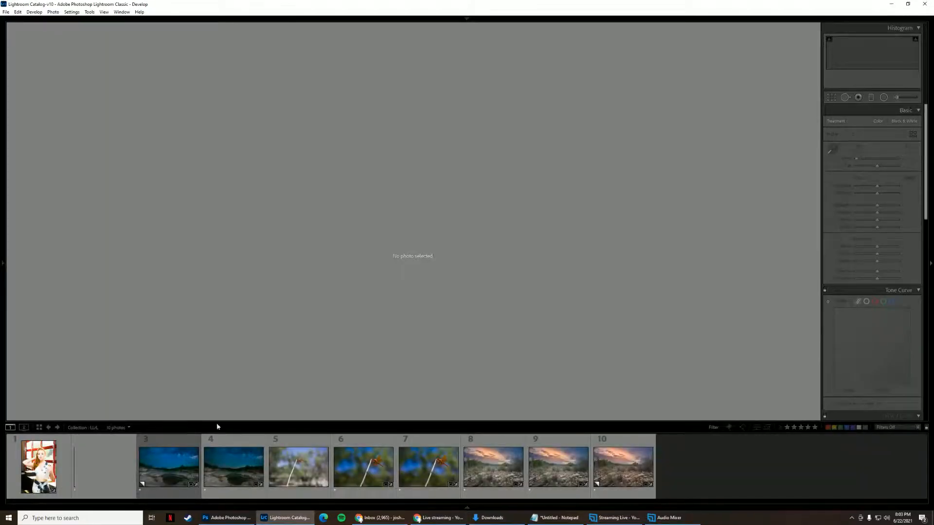
pyautogui.click(108, 489)
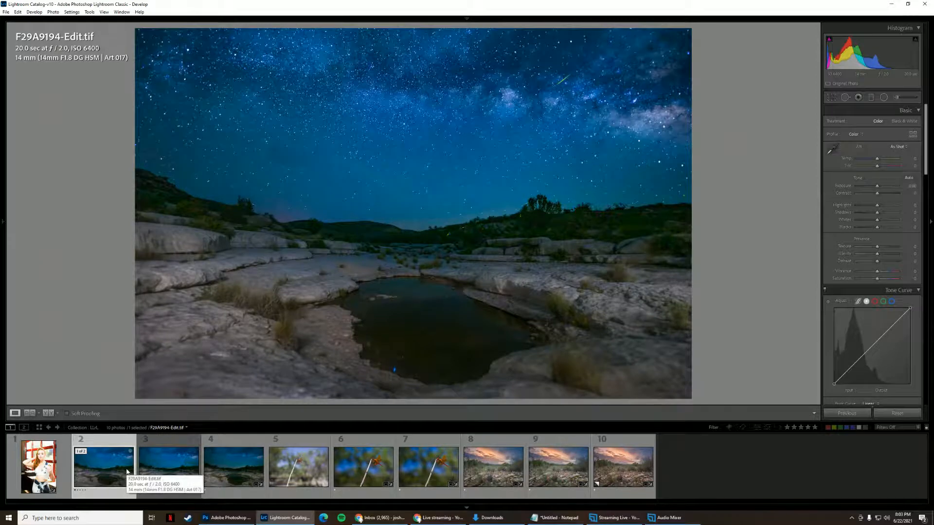
pyautogui.click(228, 468)
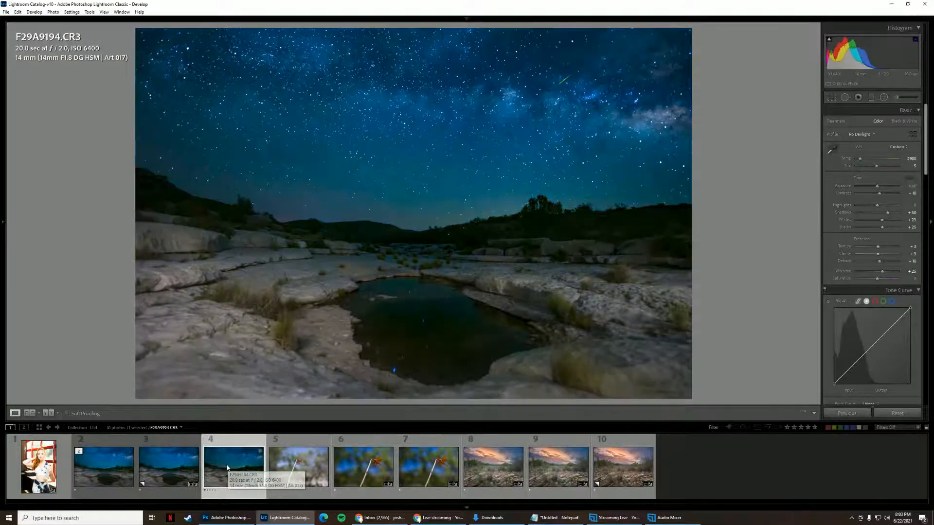
pyautogui.click(155, 465)
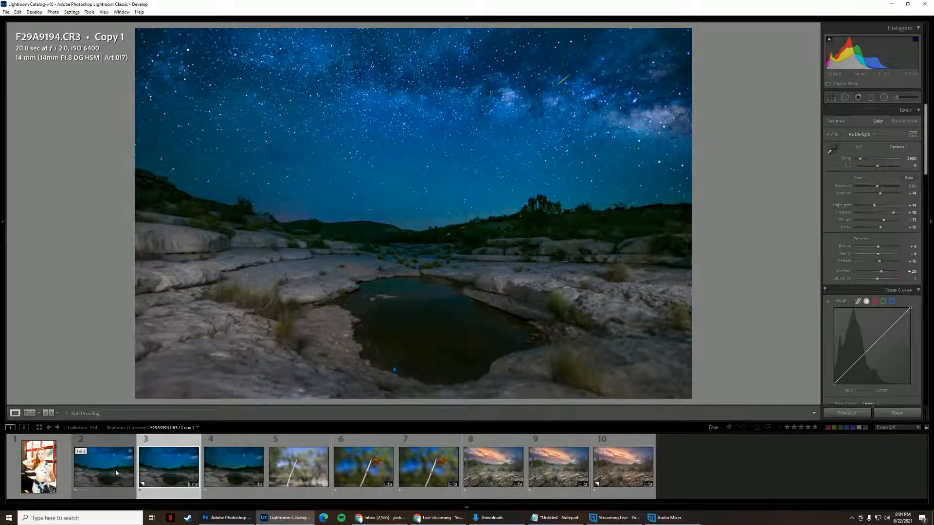
pyautogui.click(116, 473)
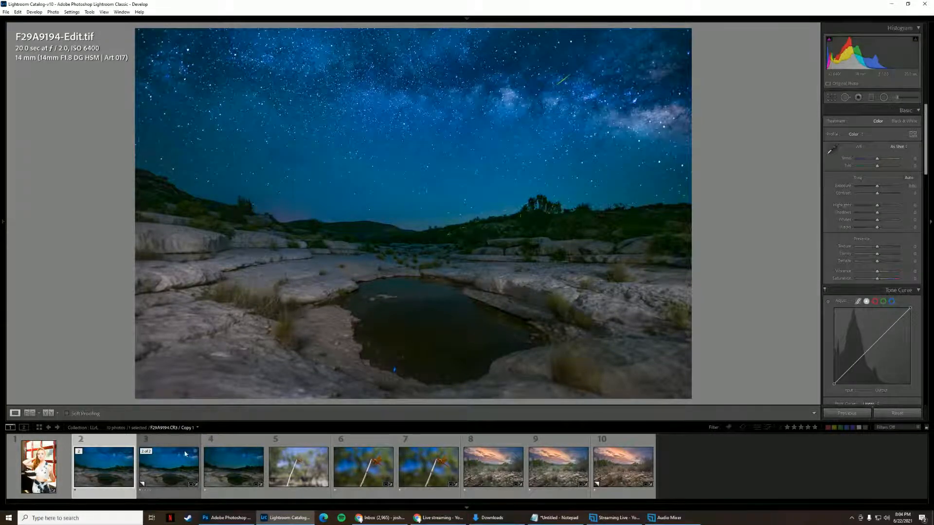
# - Compare the noise and detail in the foreground rocks and pool between F29A9194-Edit.tif and F29A9194.CR3 Copy 1 up close
pyautogui.click(616, 288)
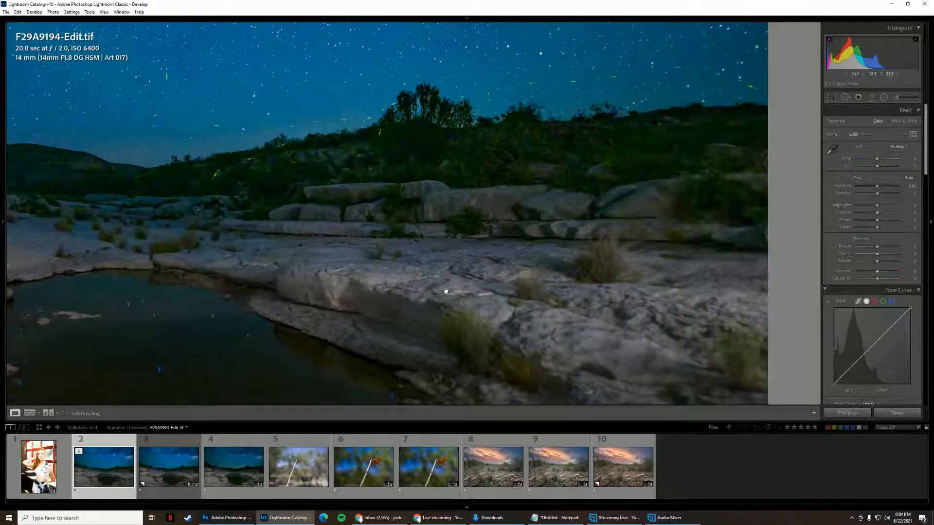
pyautogui.click(171, 469)
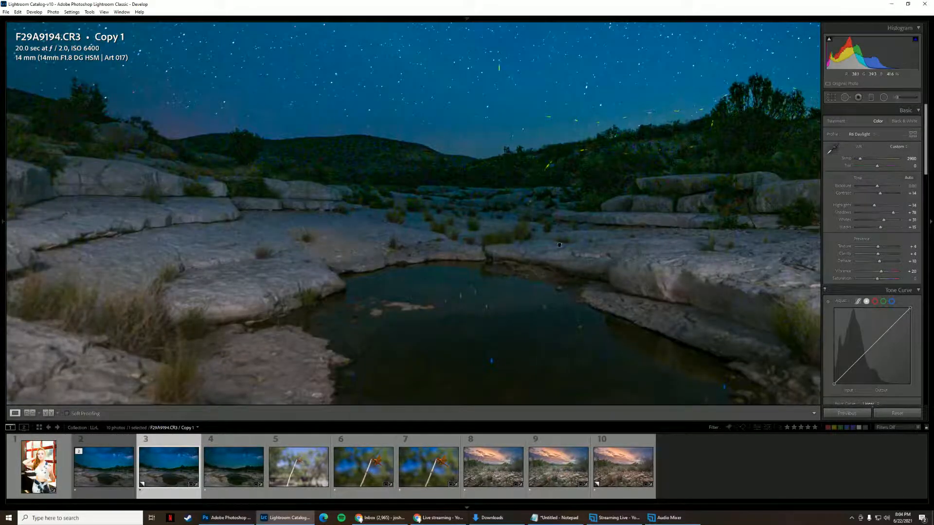
pyautogui.moveTo(741, 267); pyautogui.dragTo(556, 245)
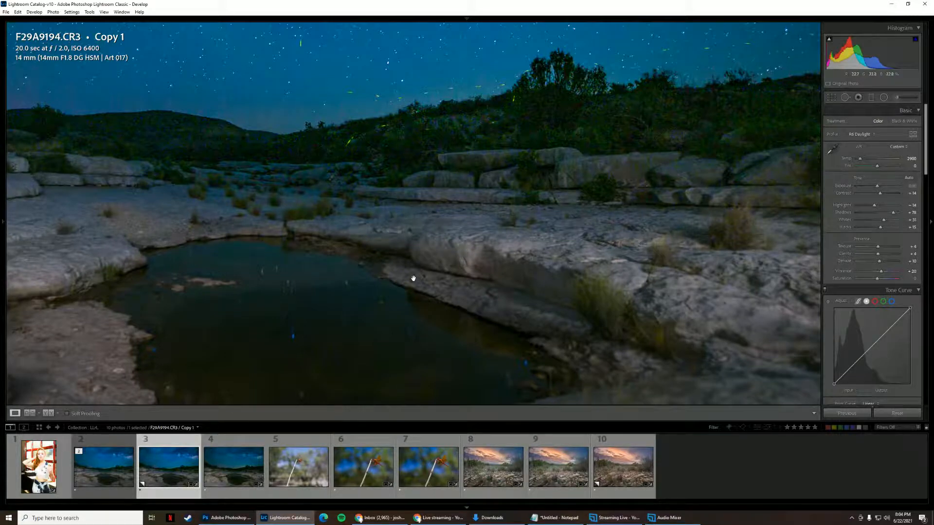
pyautogui.click(489, 249)
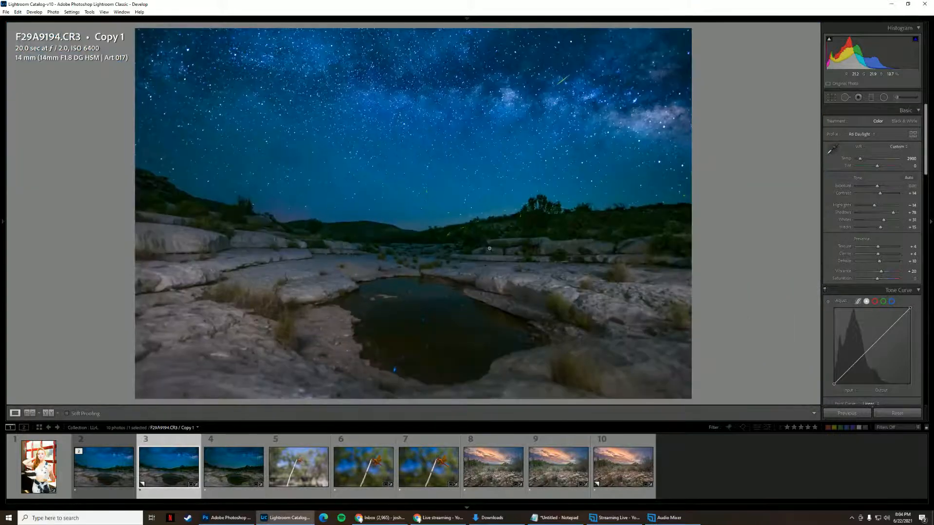